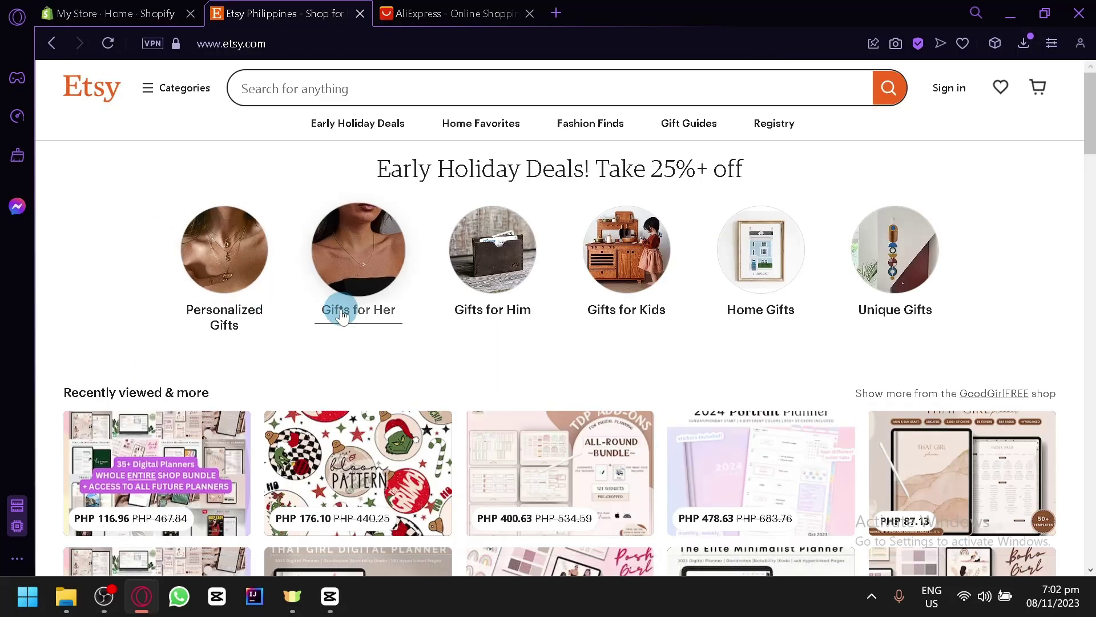
Scroll the Etsy homepage, take a brief look at AliExpress, then return to Etsy
scroll(337, 314, "down", 2)
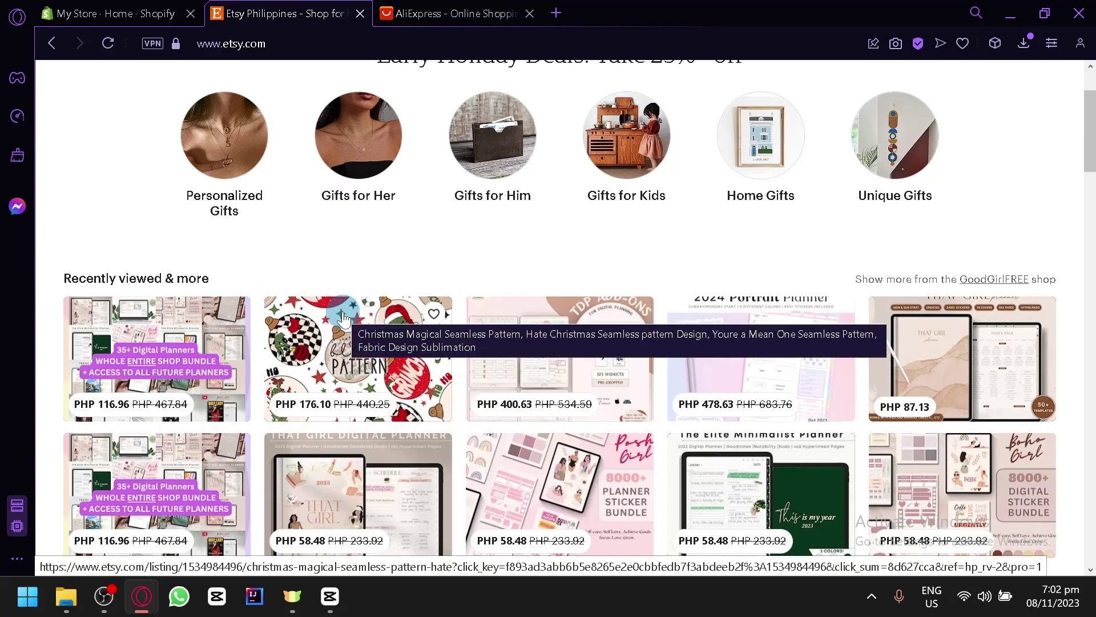
scroll(342, 317, "up", 2)
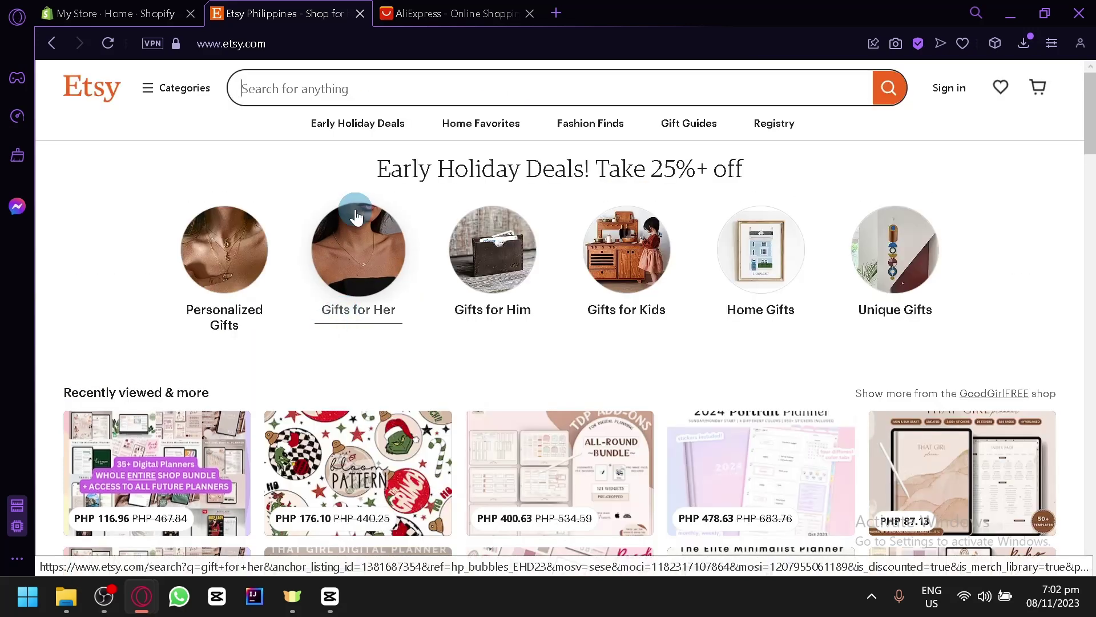
left_click(440, 12)
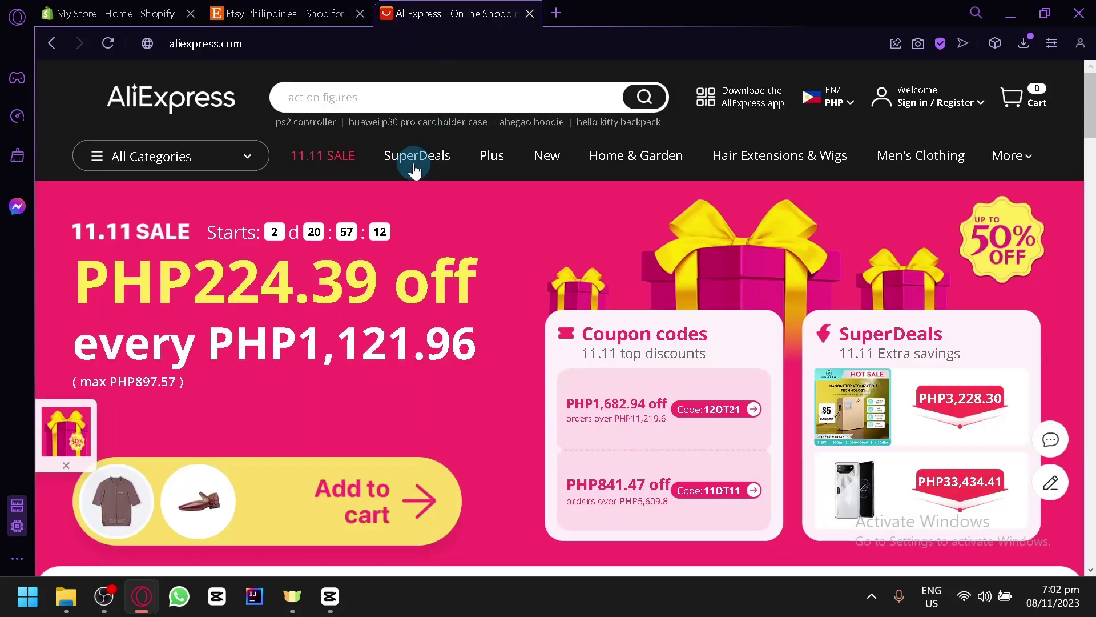
scroll(558, 257, "down", 4)
scroll(521, 250, "up", 4)
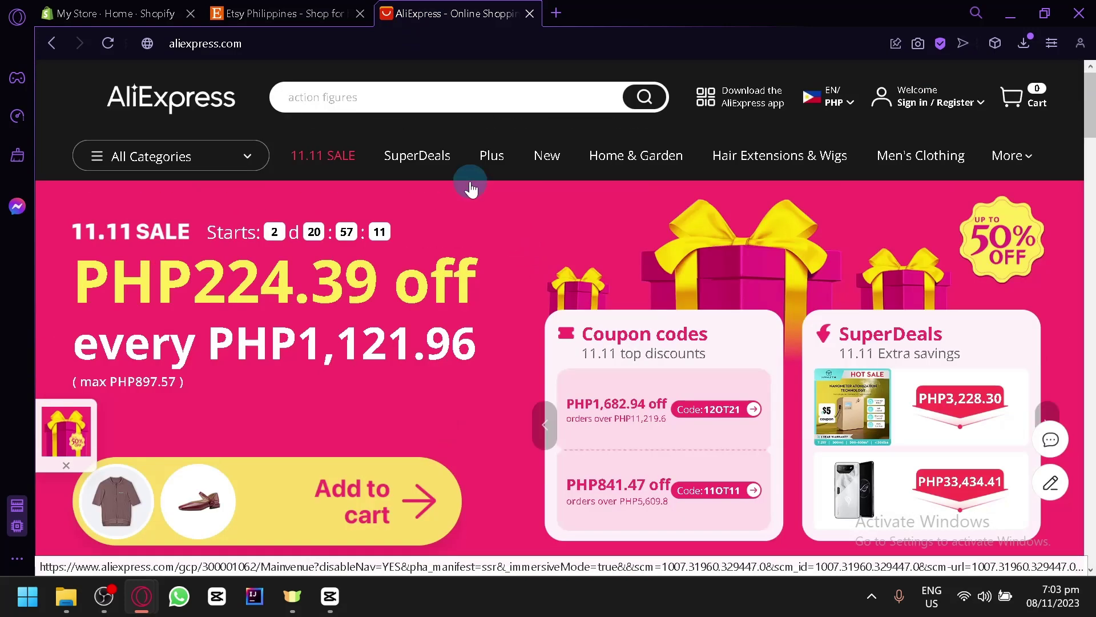
left_click(294, 8)
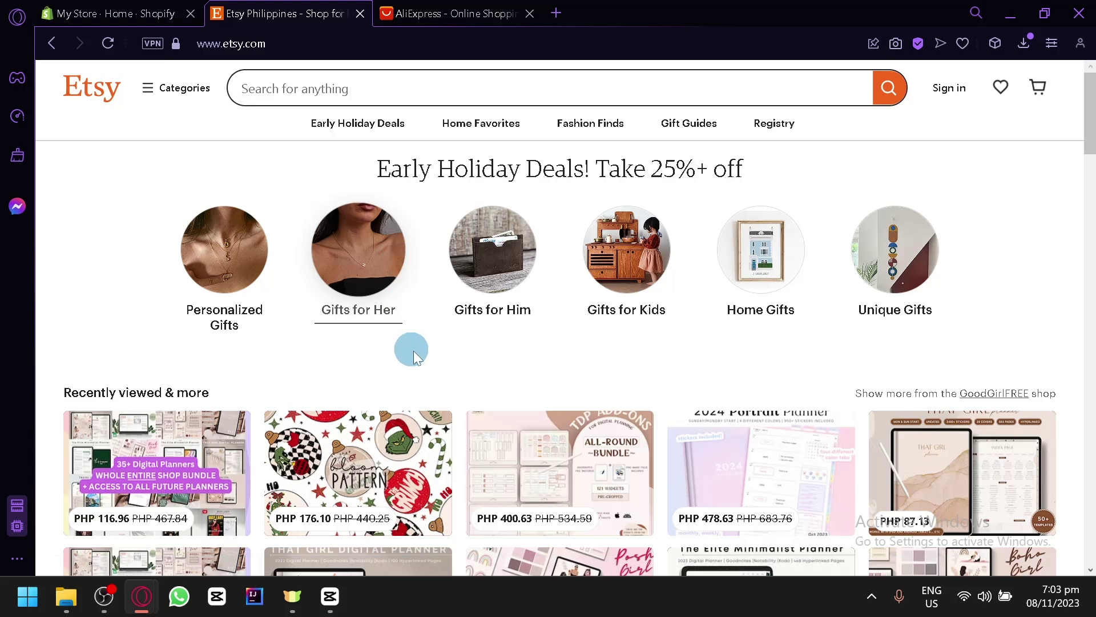
Collapse the trial-started notice in Shopify admin, then cycle through Etsy and AliExpress and back
left_click(112, 13)
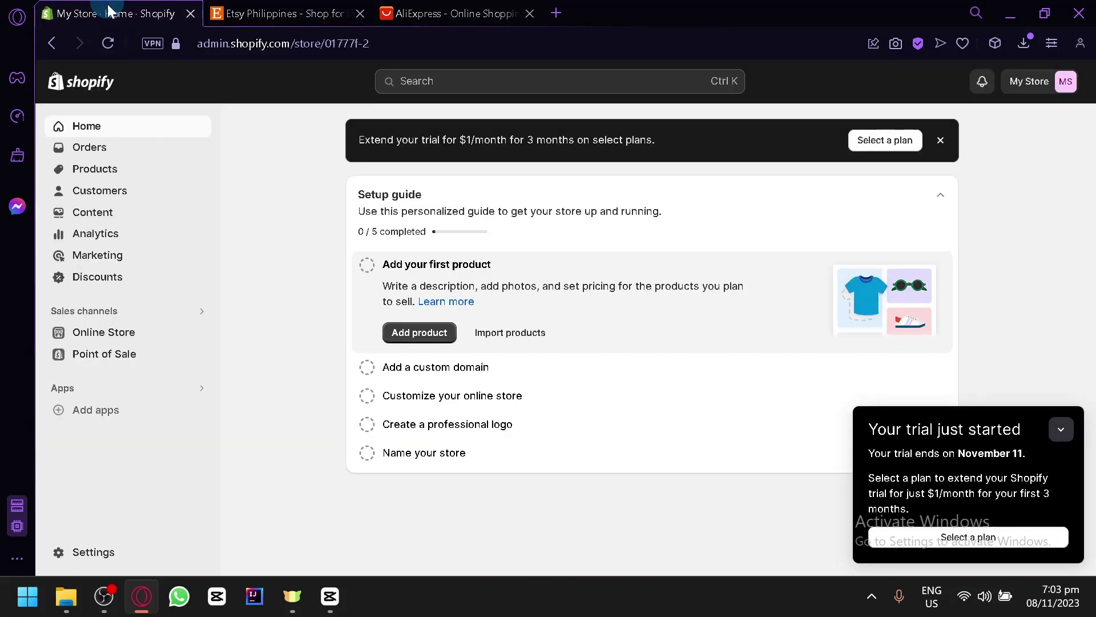
left_click(1062, 430)
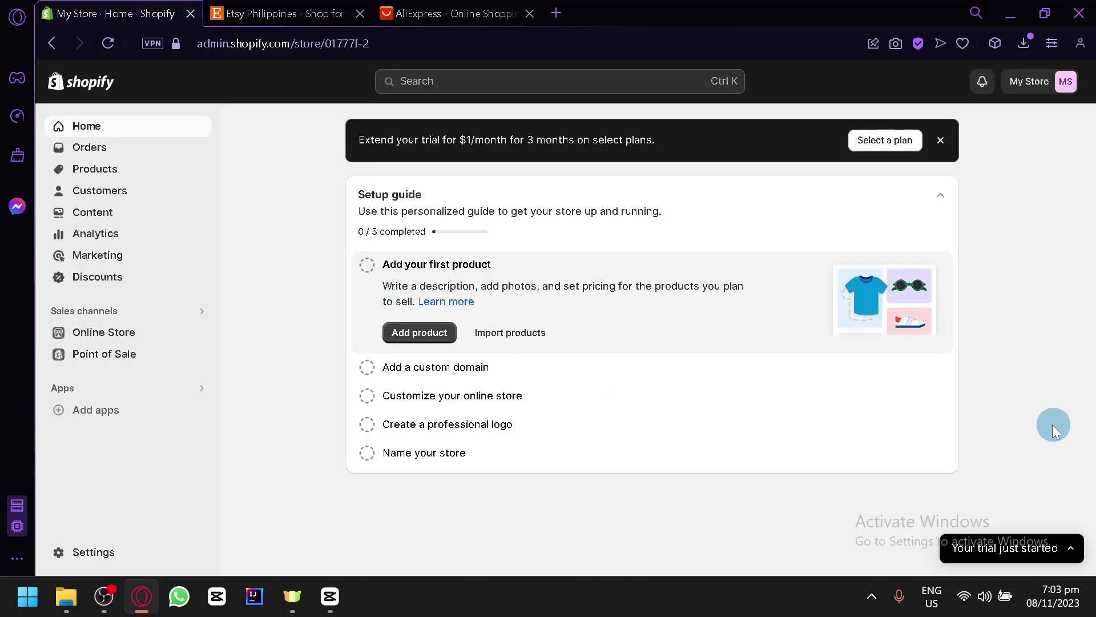
left_click(451, 13)
left_click(276, 12)
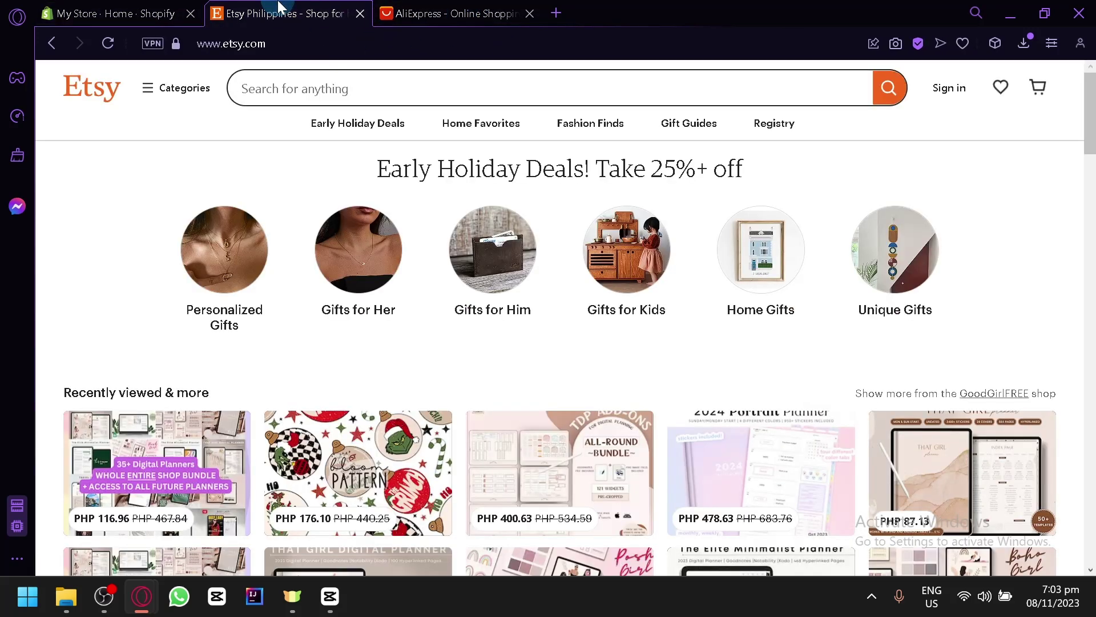
left_click(452, 9)
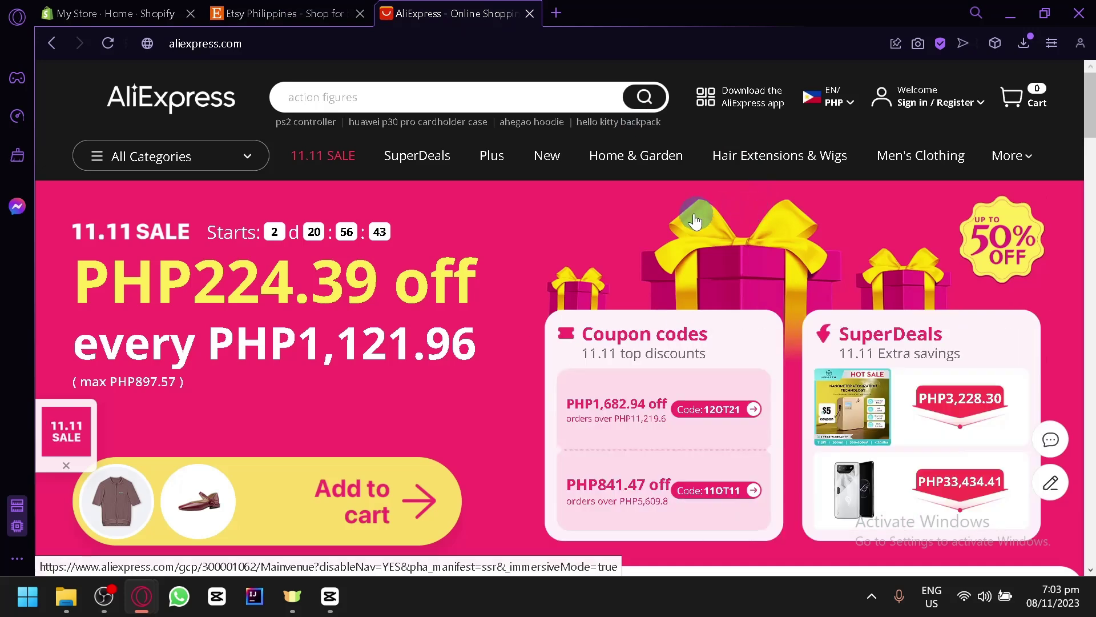
left_click(315, 11)
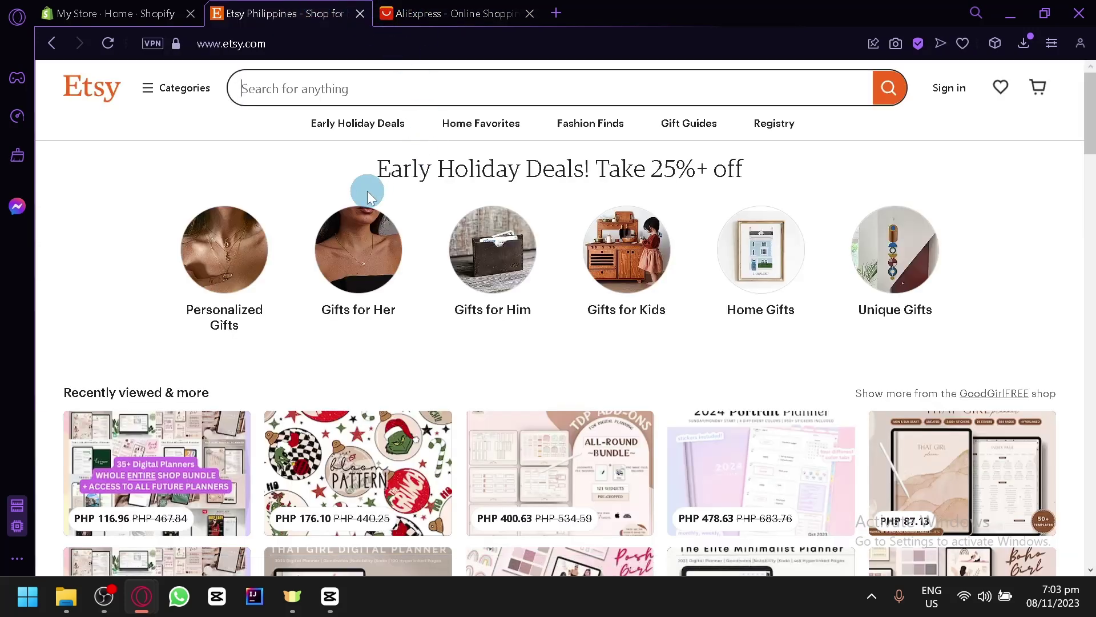
left_click(114, 12)
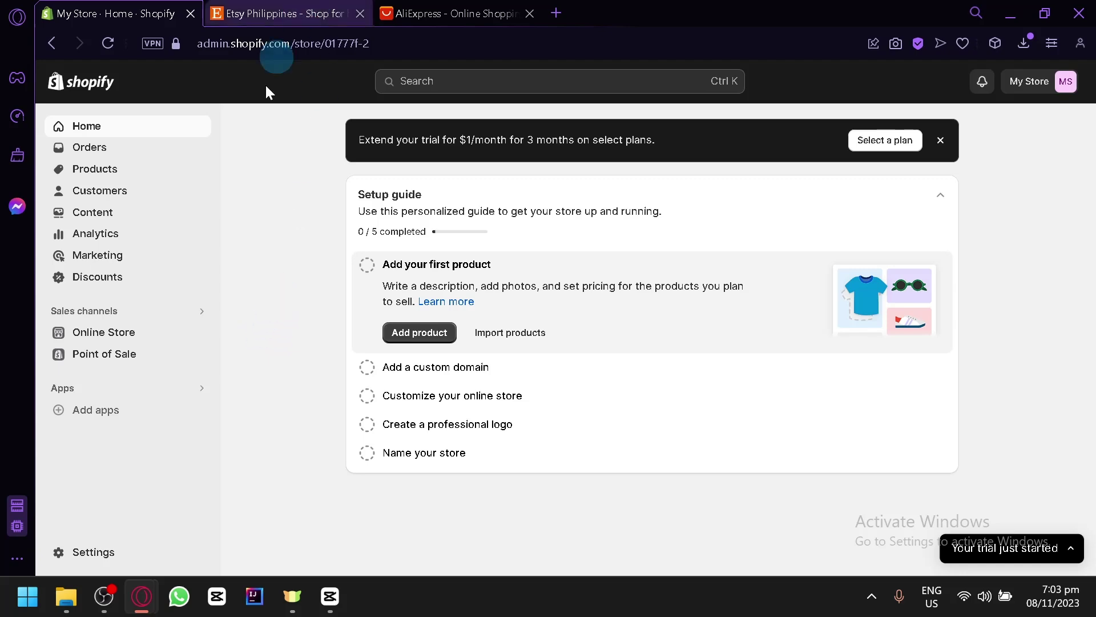
Compare the Shopify admin home repeatedly against the Etsy and AliExpress homepages
left_click(260, 7)
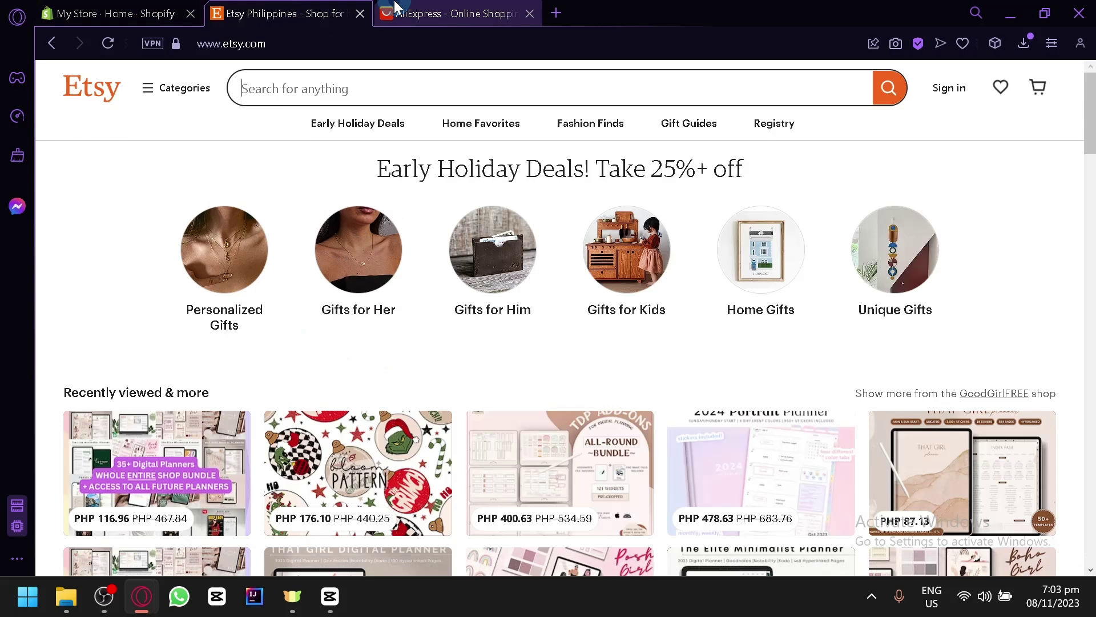
left_click(388, 12)
left_click(103, 13)
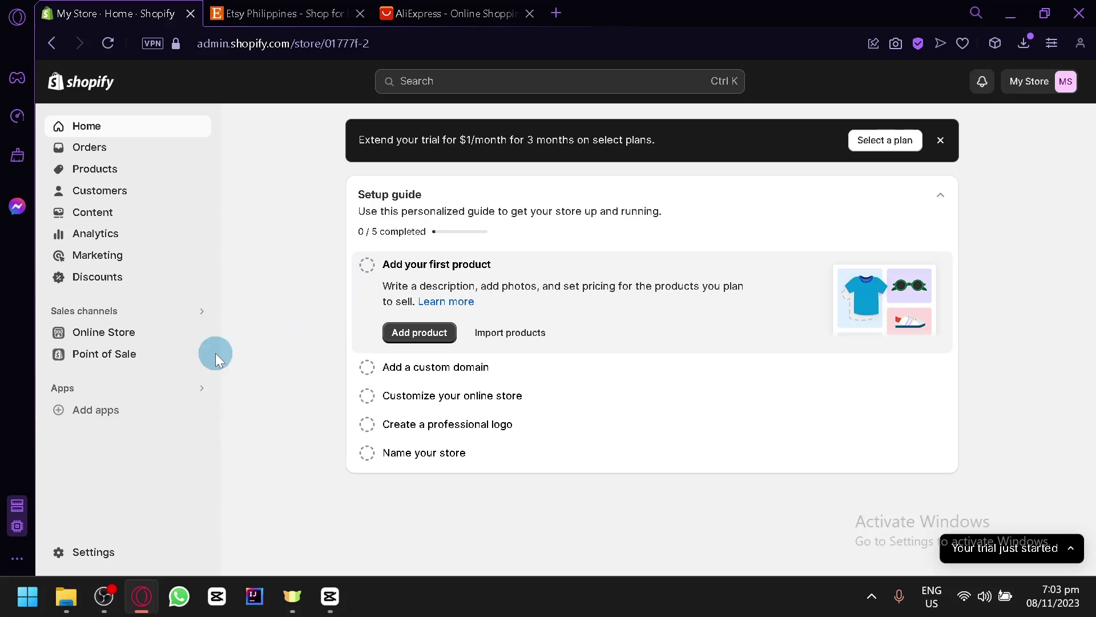
left_click(286, 13)
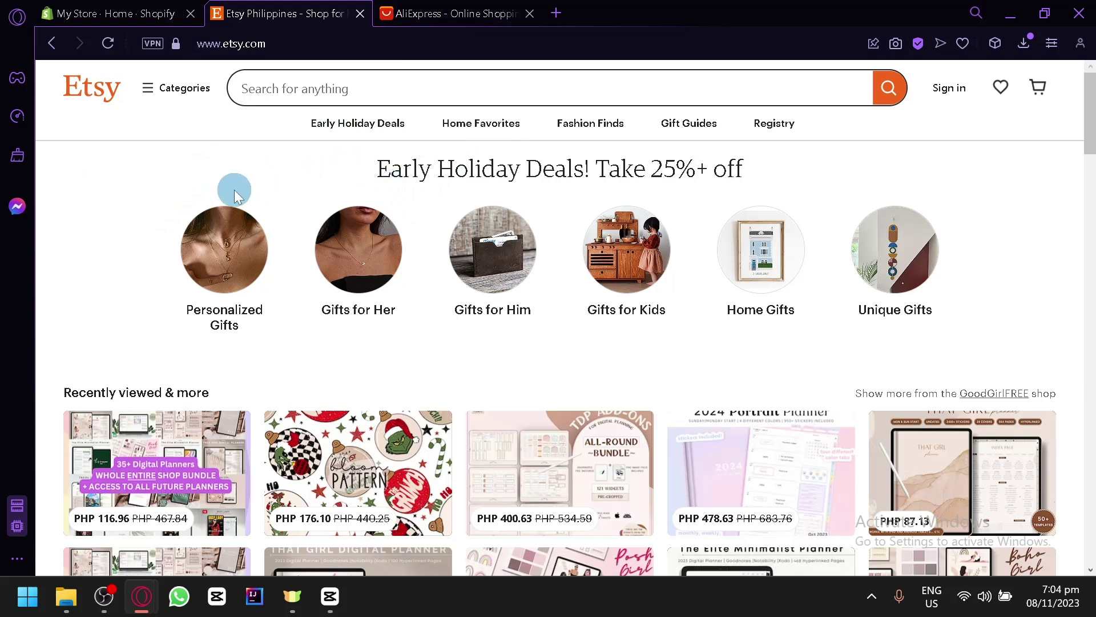
left_click(134, 8)
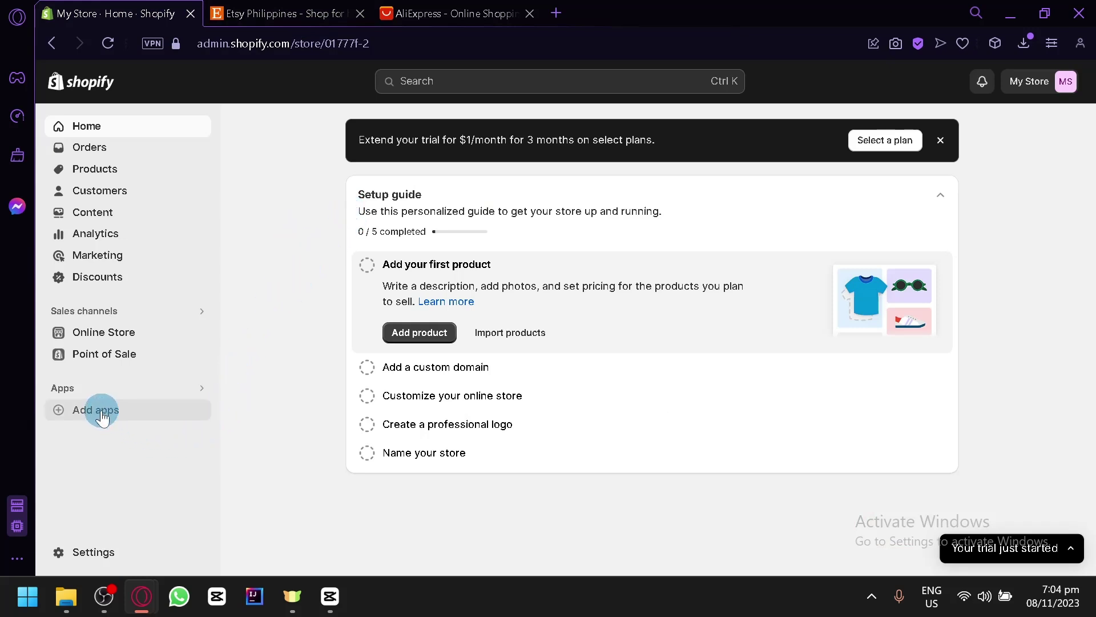
left_click(314, 11)
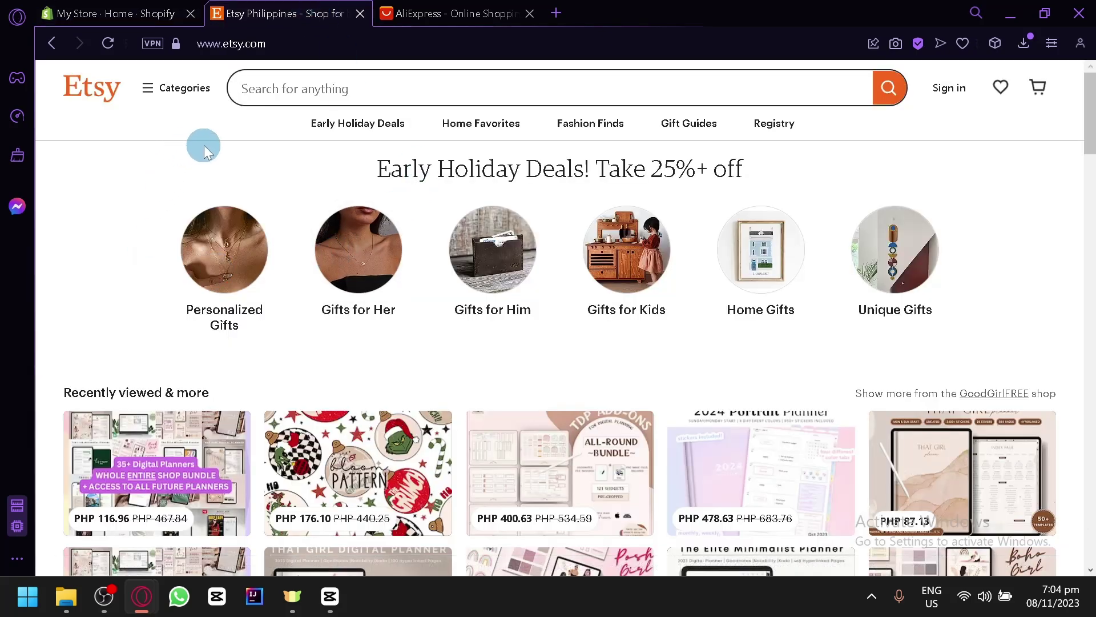
left_click(155, 5)
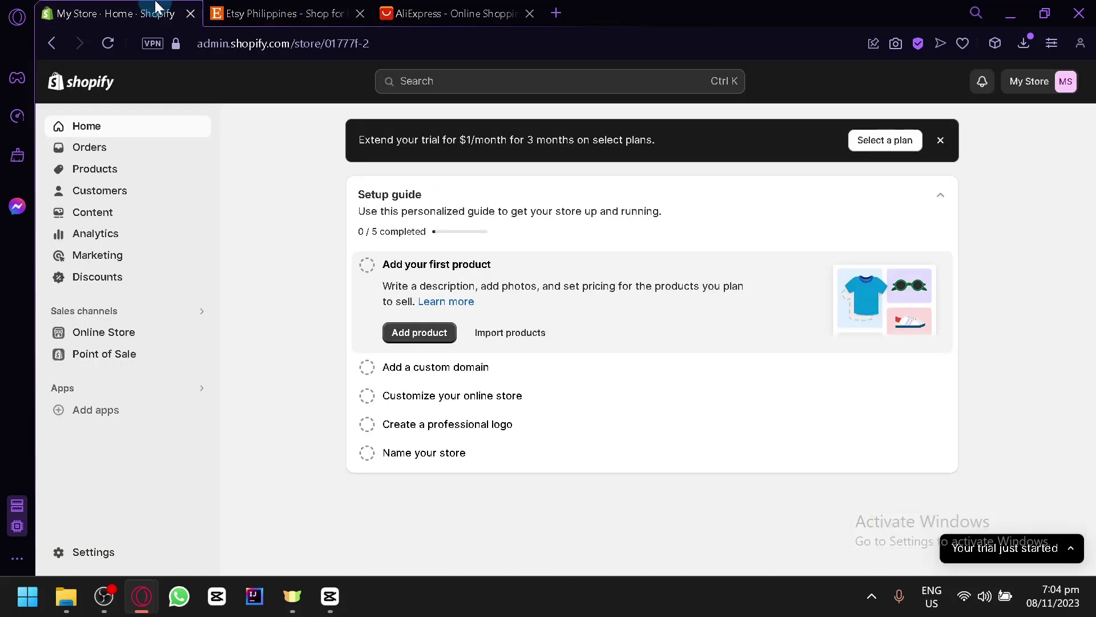
left_click(248, 11)
left_click(417, 16)
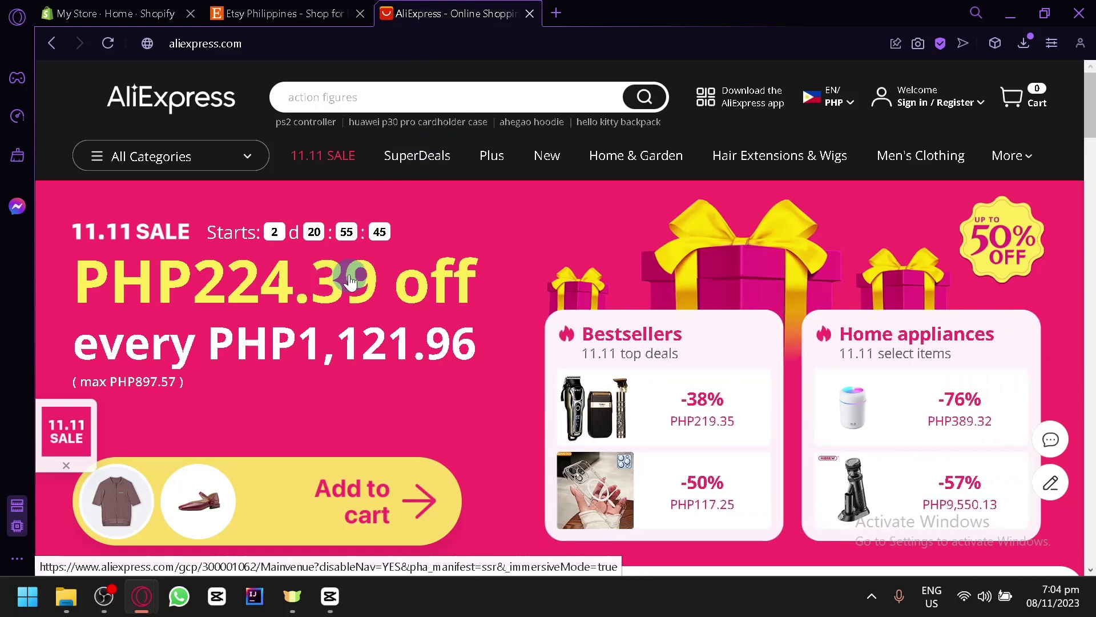
left_click(151, 7)
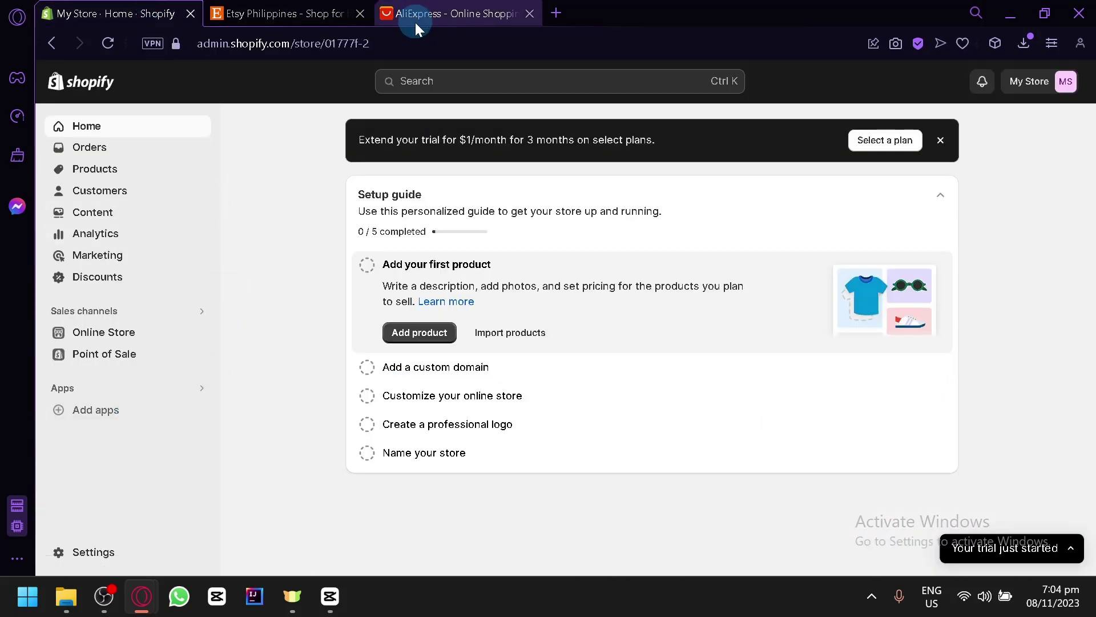
Open AliExpress and scroll down into the recommended product listings
left_click(460, 11)
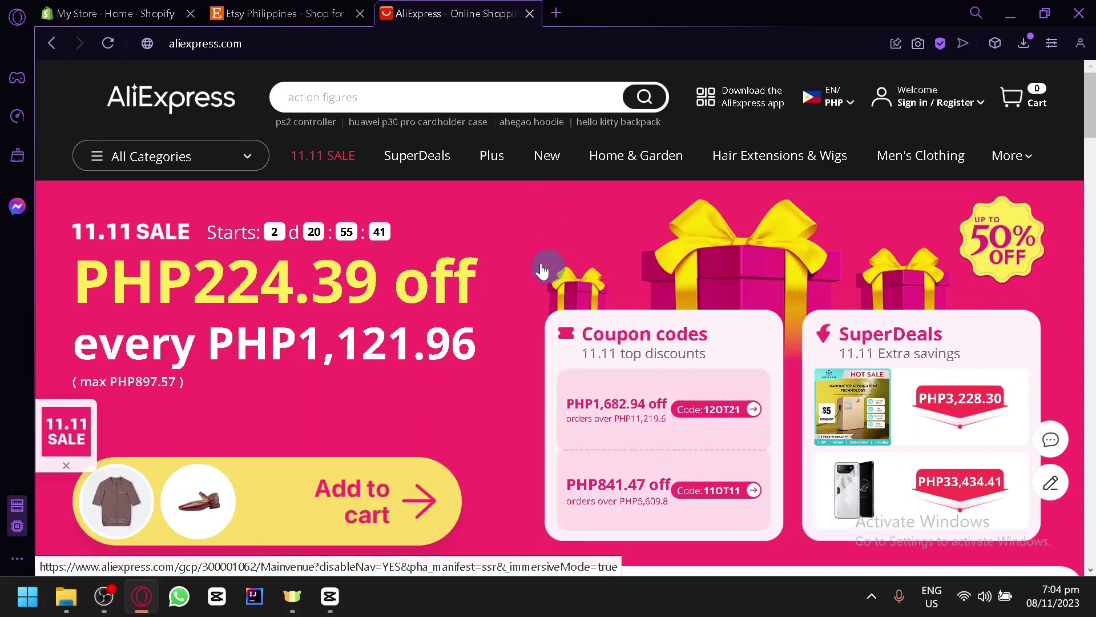
scroll(465, 237, "down", 20)
scroll(473, 320, "down", 8)
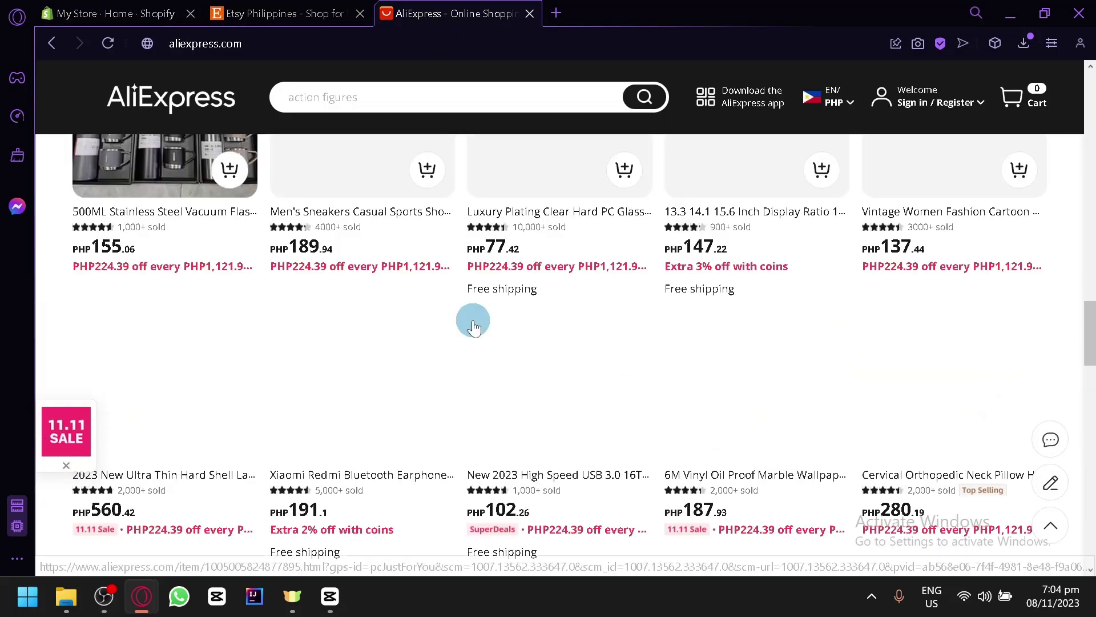
mouse_move(539, 294)
scroll(539, 295, "down", 15)
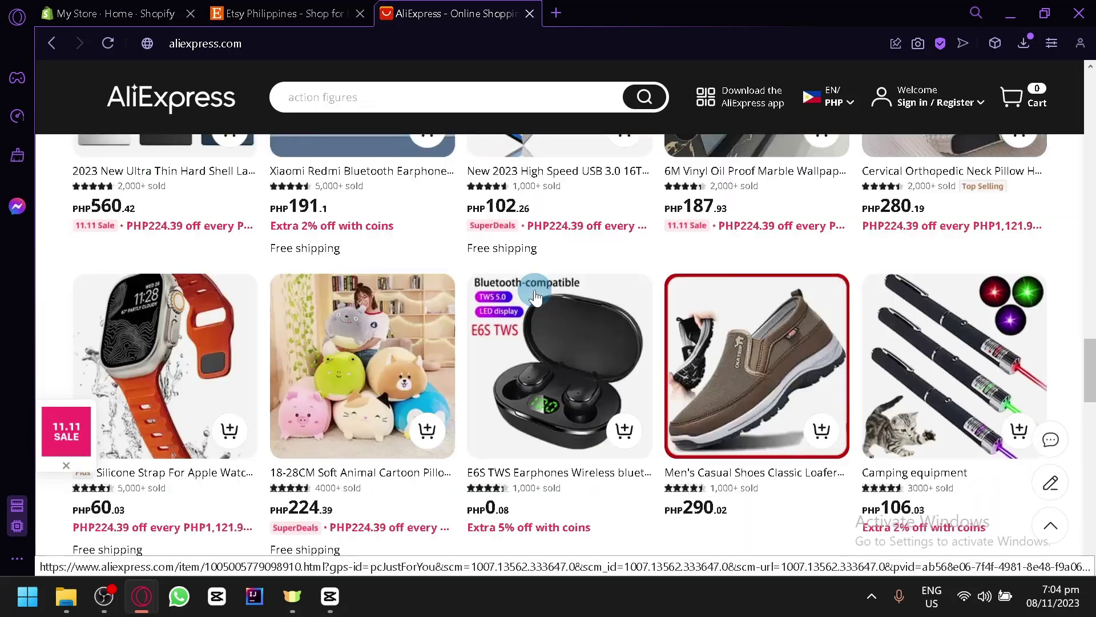
scroll(534, 300, "down", 8)
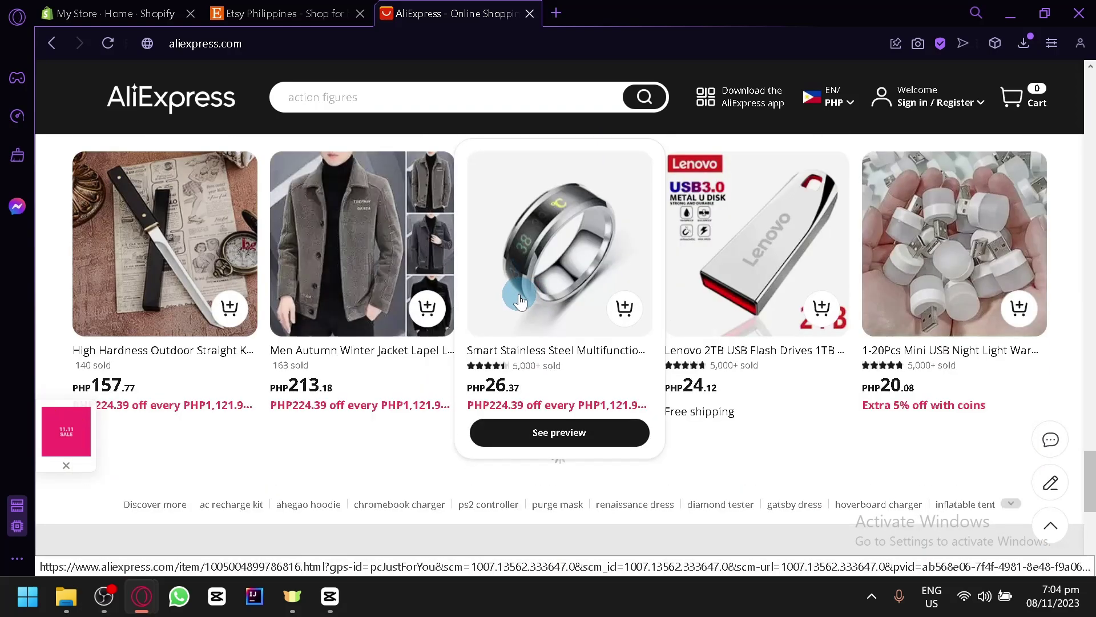
scroll(528, 297, "down", 4)
scroll(517, 293, "down", 4)
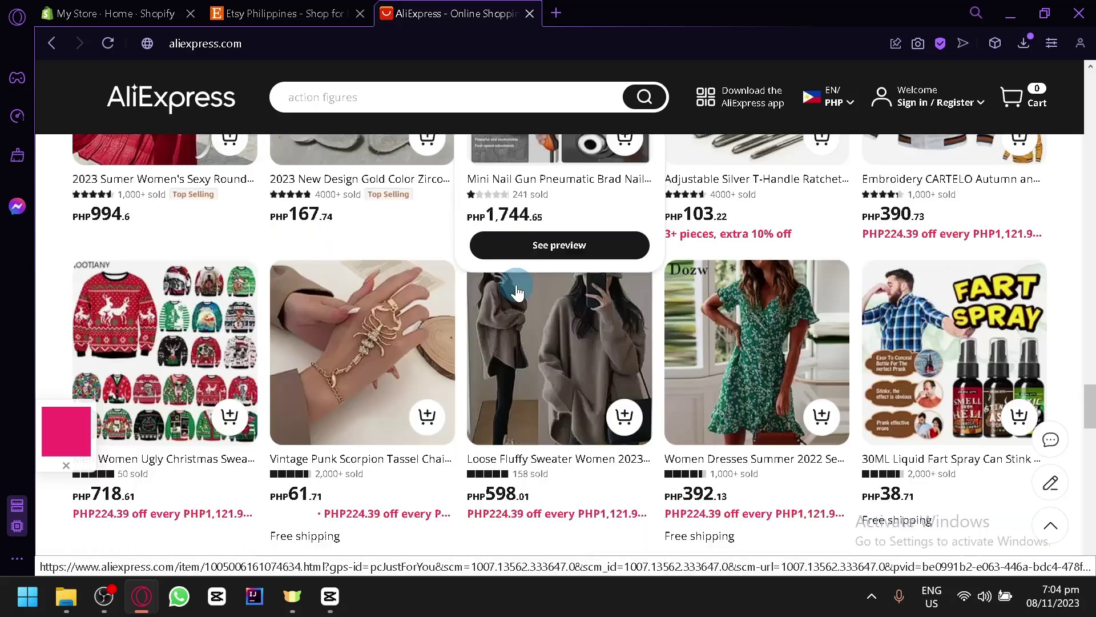
Keep scrolling the AliExpress product grid, then go back to the Shopify admin home
scroll(517, 292, "down", 4)
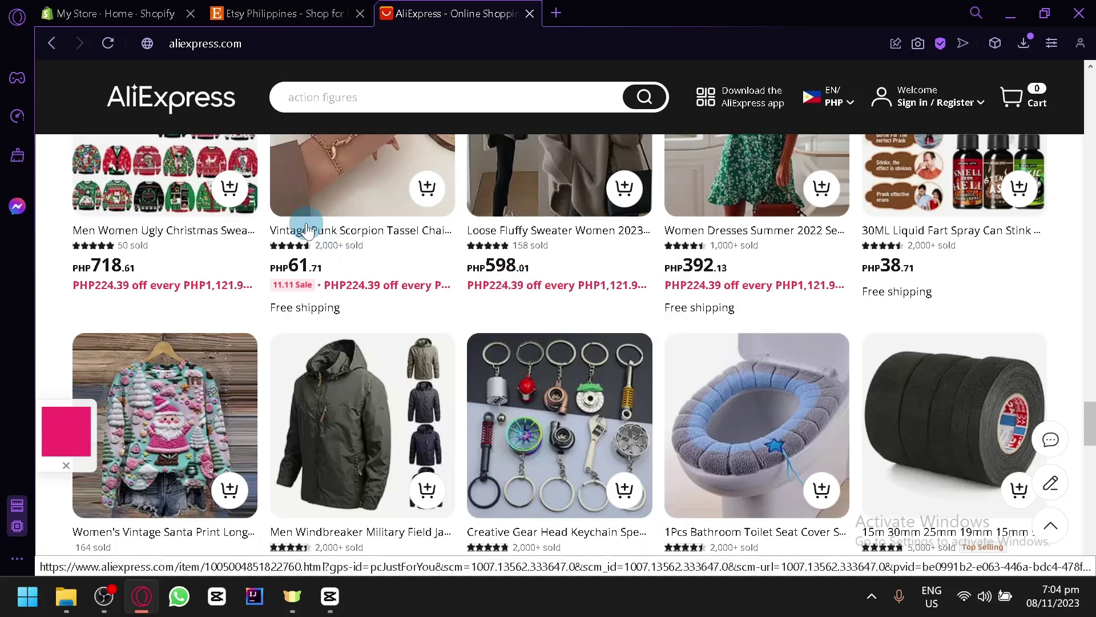
scroll(307, 230, "down", 2)
scroll(406, 277, "up", 4)
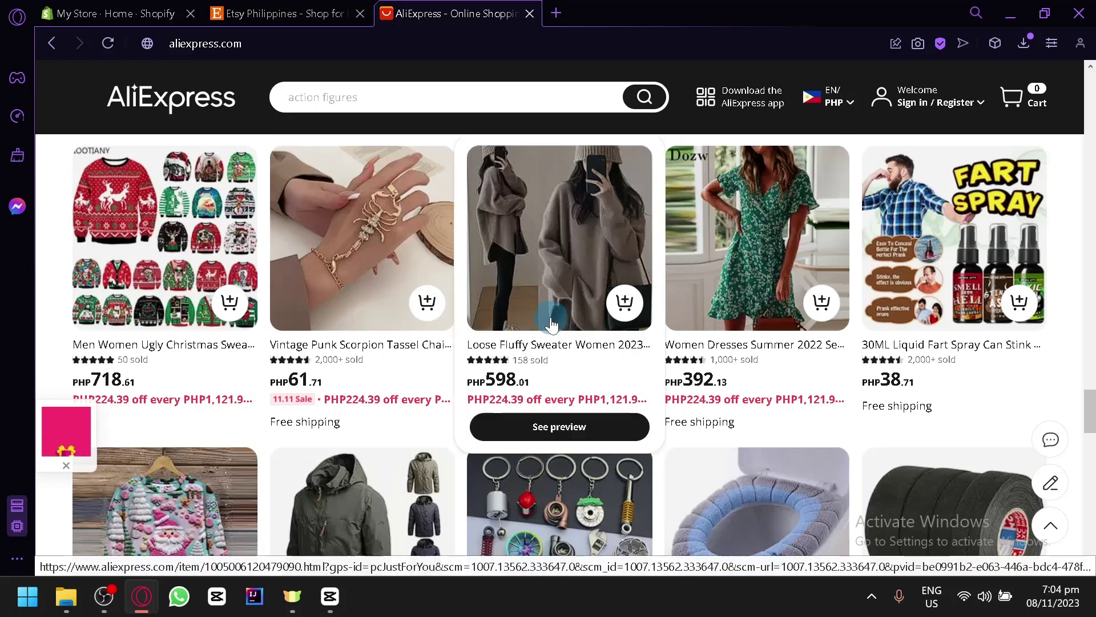
scroll(551, 325, "down", 4)
scroll(552, 325, "down", 6)
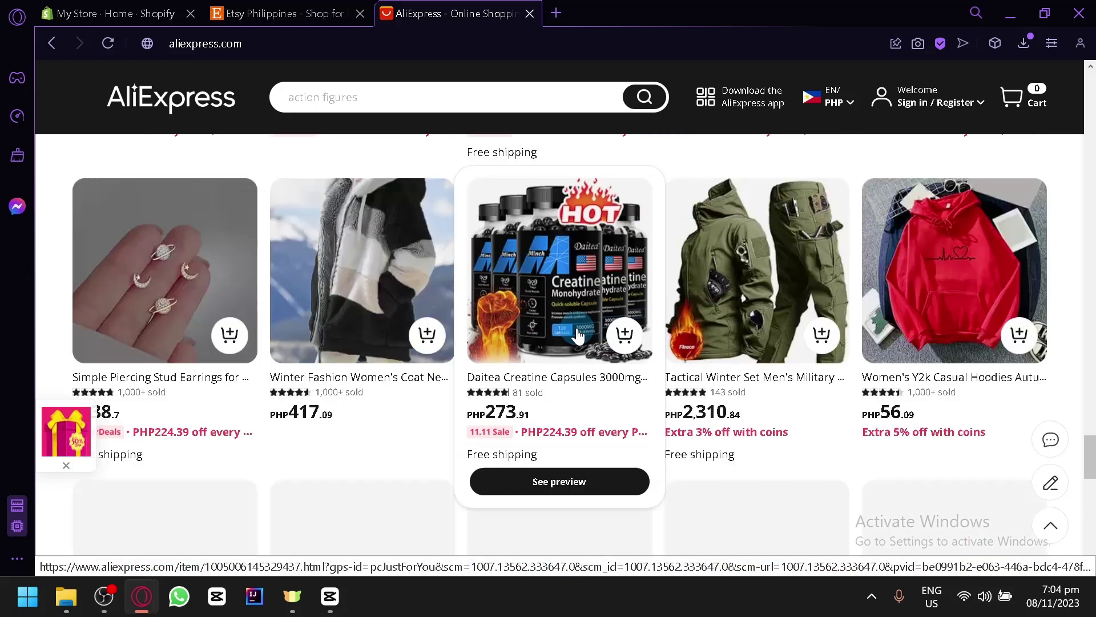
scroll(341, 445, "down", 4)
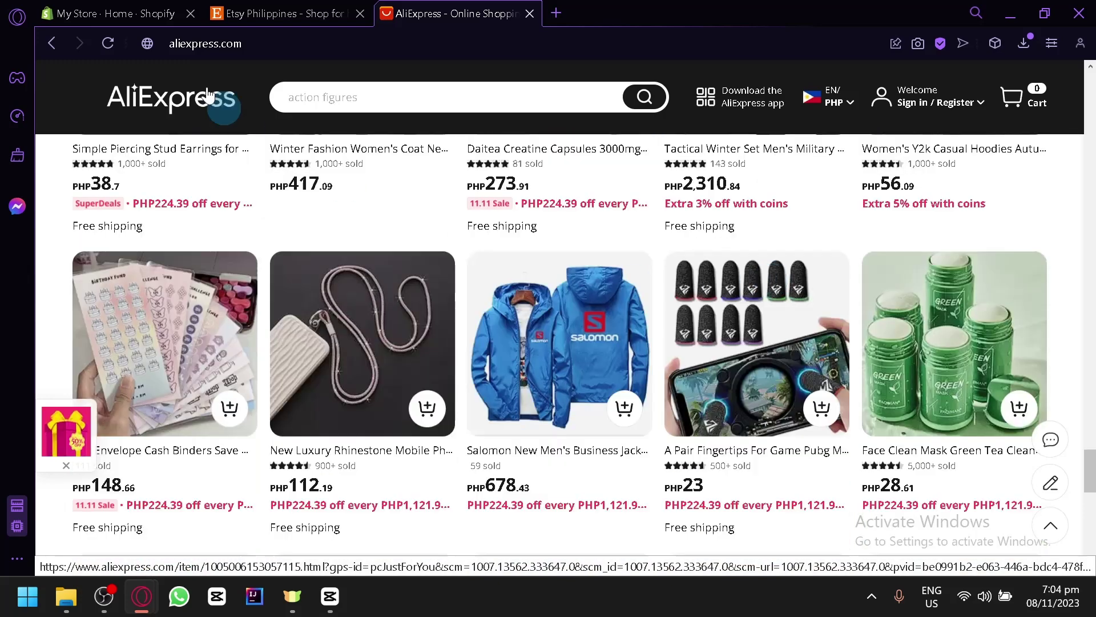
left_click(109, 13)
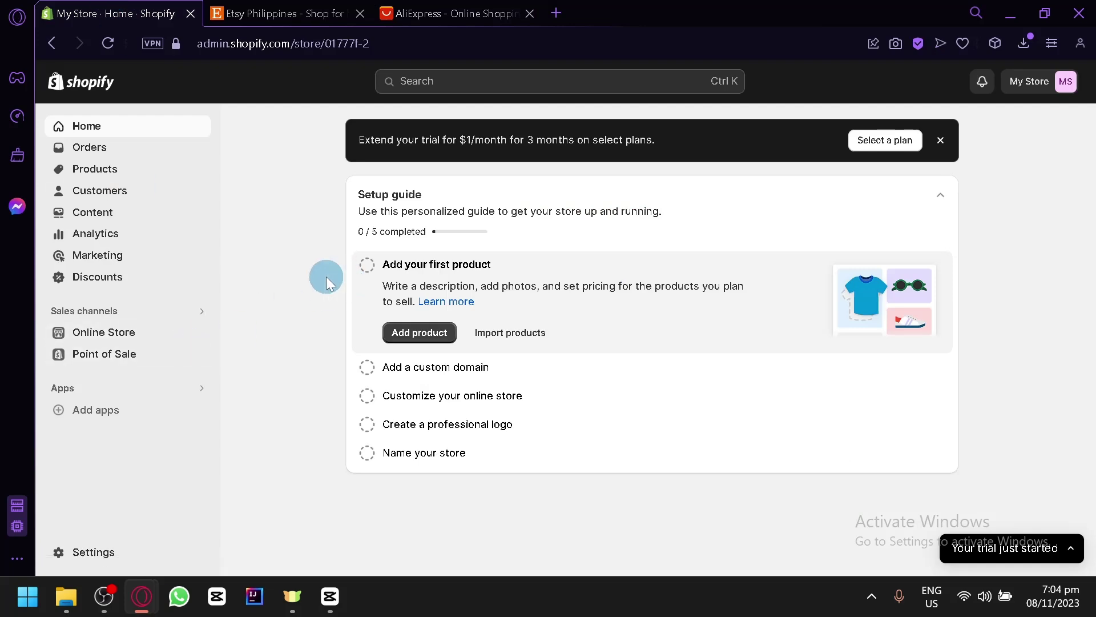
After a quick look at Etsy, open Sales channels in the Shopify admin sidebar
left_click(308, 9)
left_click(182, 9)
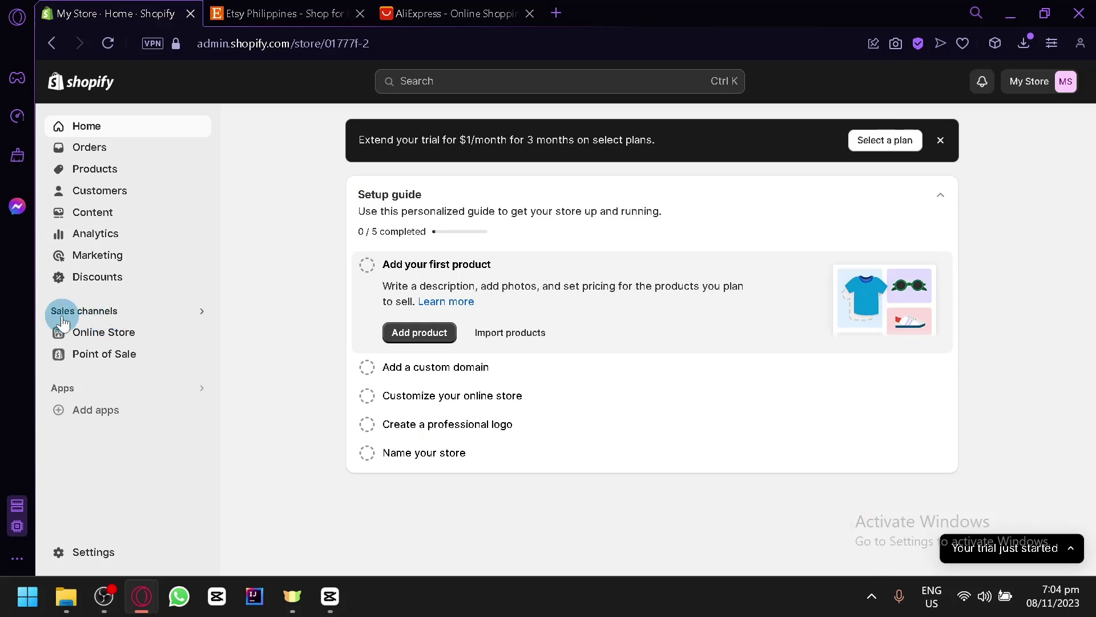
scroll(57, 316, "up", 5)
scroll(183, 238, "down", 1)
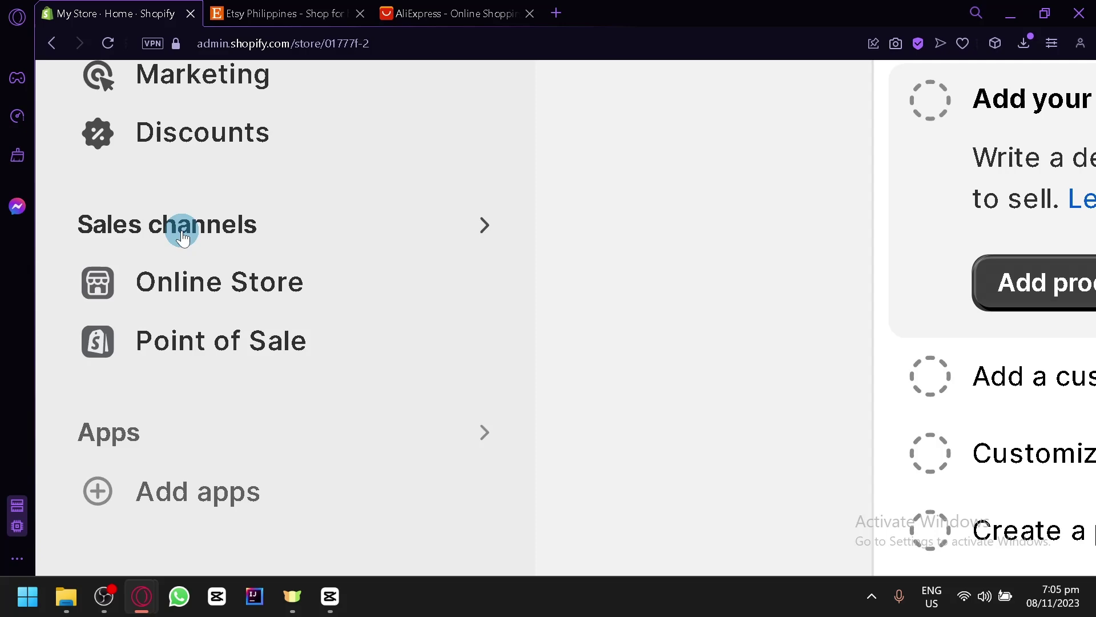
left_click(183, 234)
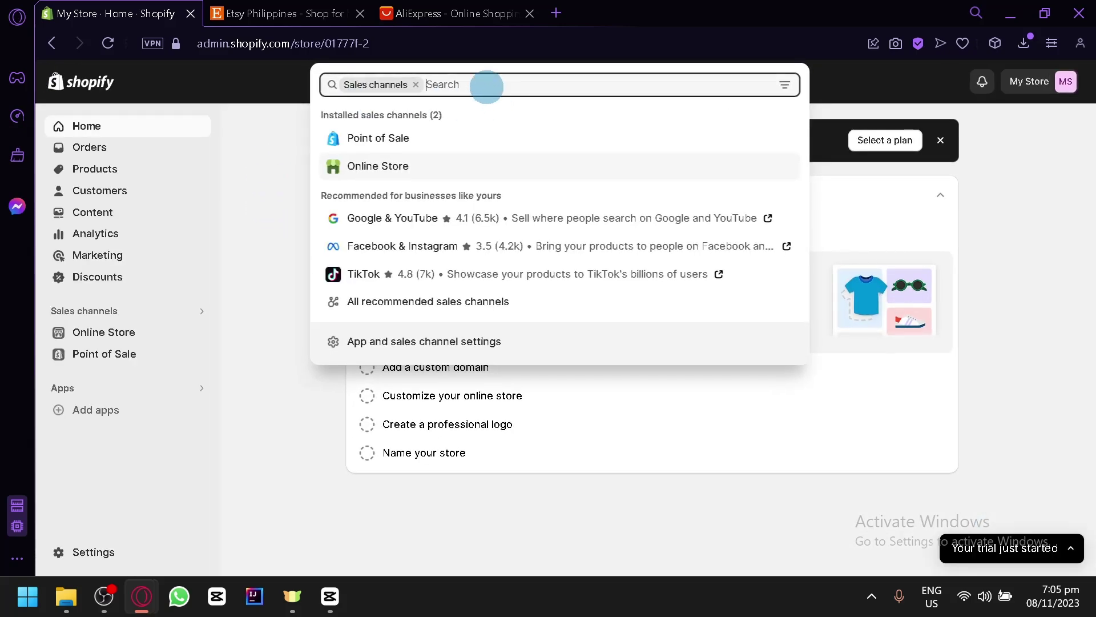
Search 'ets' from the Shopify admin to list the 538 etsy App Store results
type("ets")
key("Return")
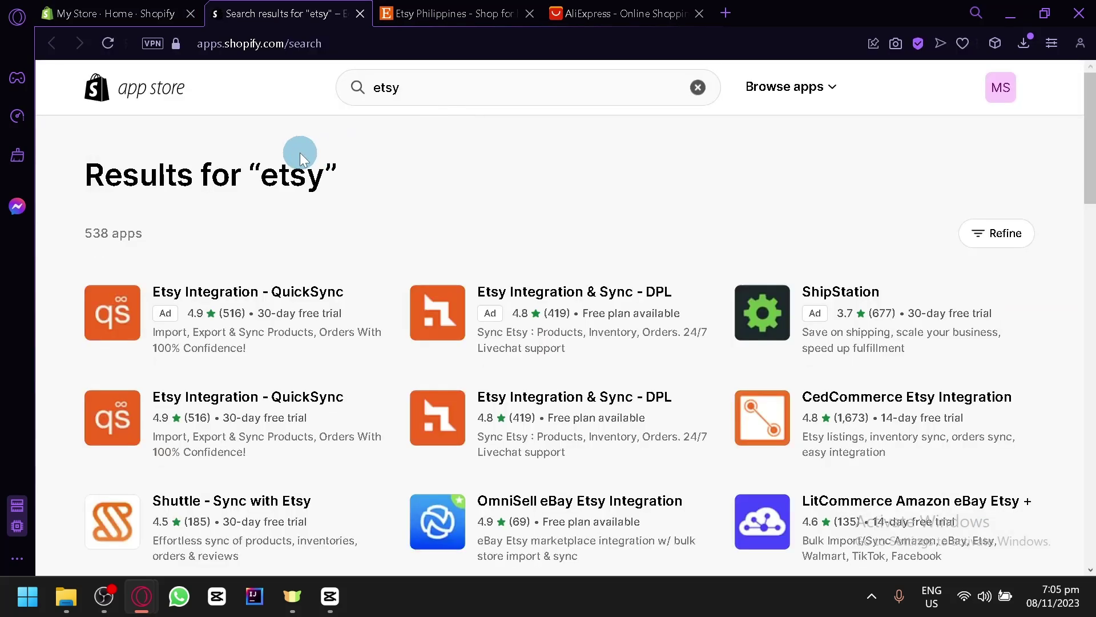
scroll(336, 234, "down", 2)
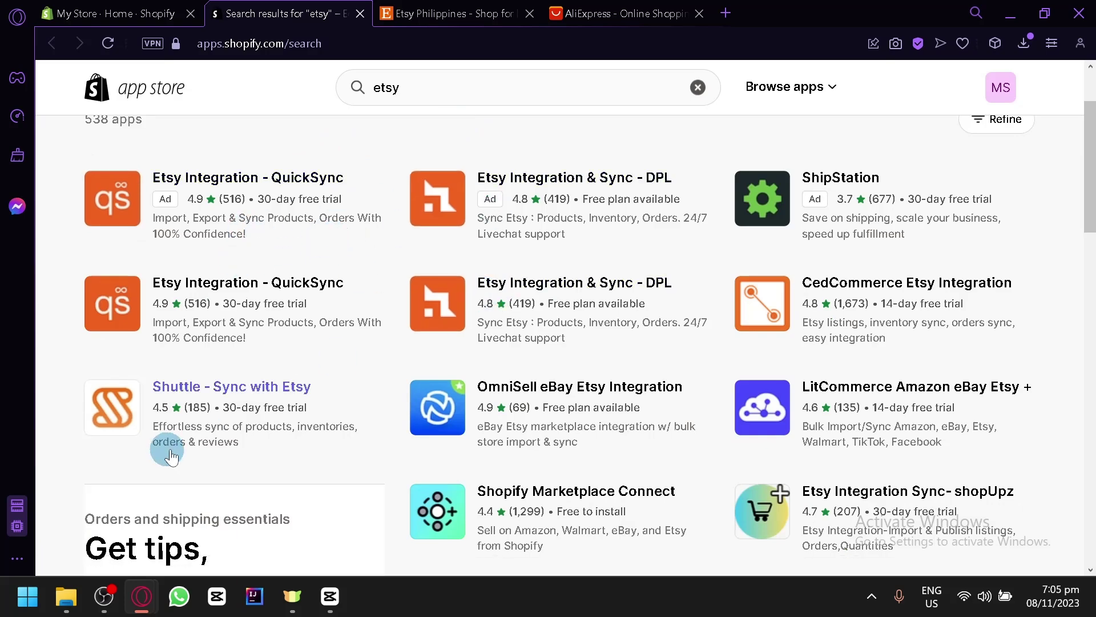
scroll(172, 451, "down", 6)
scroll(175, 455, "up", 6)
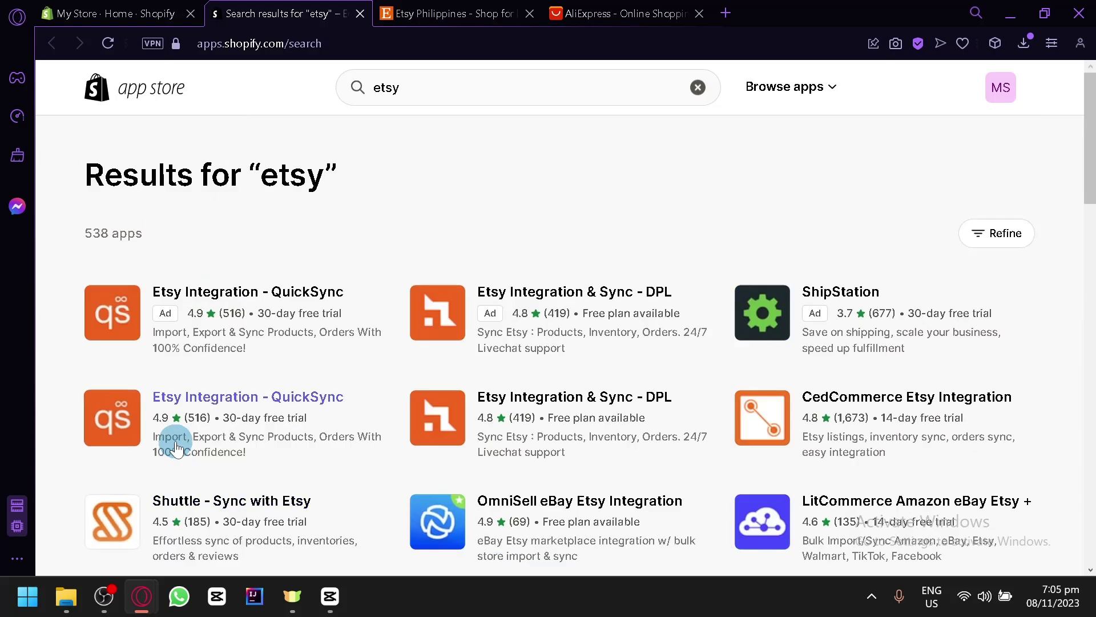
Open the Etsy Integration - QuickSync app page and scroll through its features
left_click(249, 409)
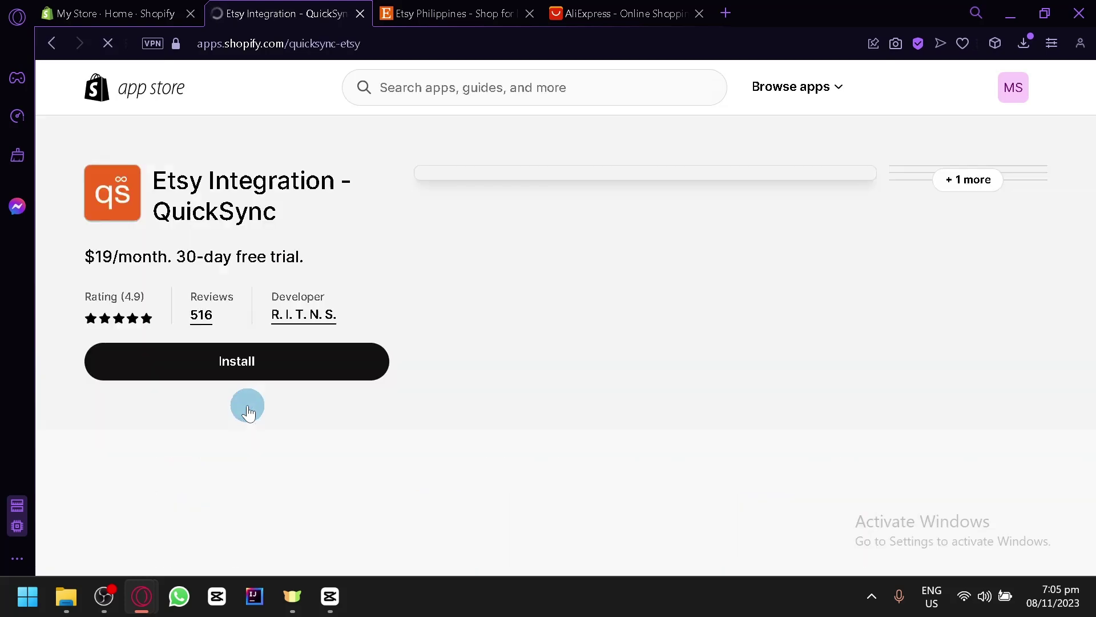
scroll(512, 352, "down", 5)
scroll(512, 353, "down", 2)
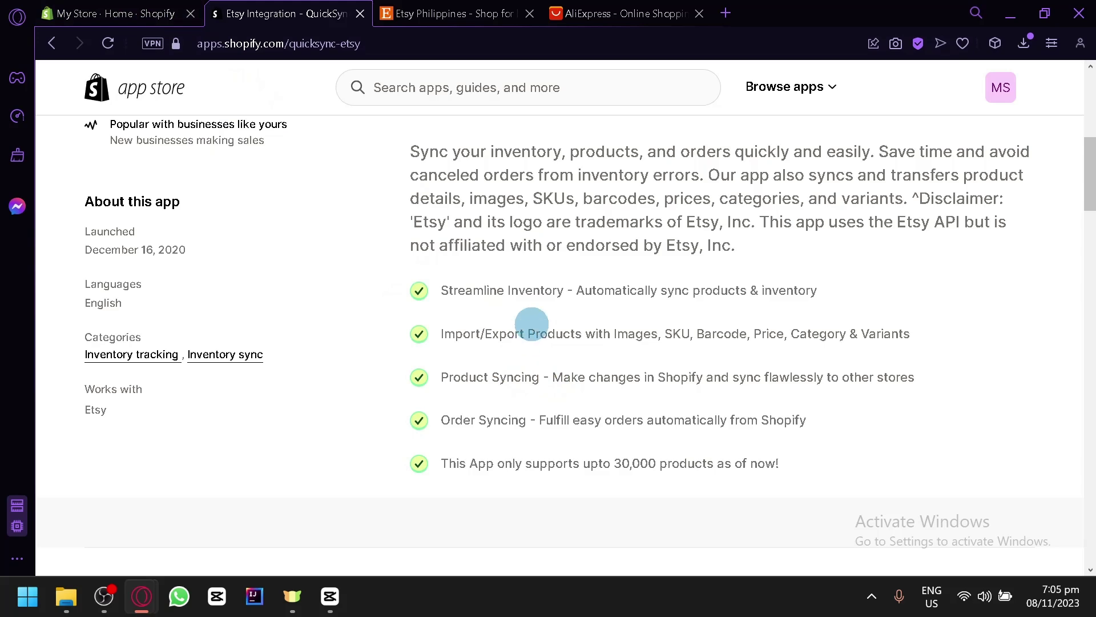
Compare with the Etsy homepage, then return to QuickSync's $19/month pricing at the top
left_click(467, 6)
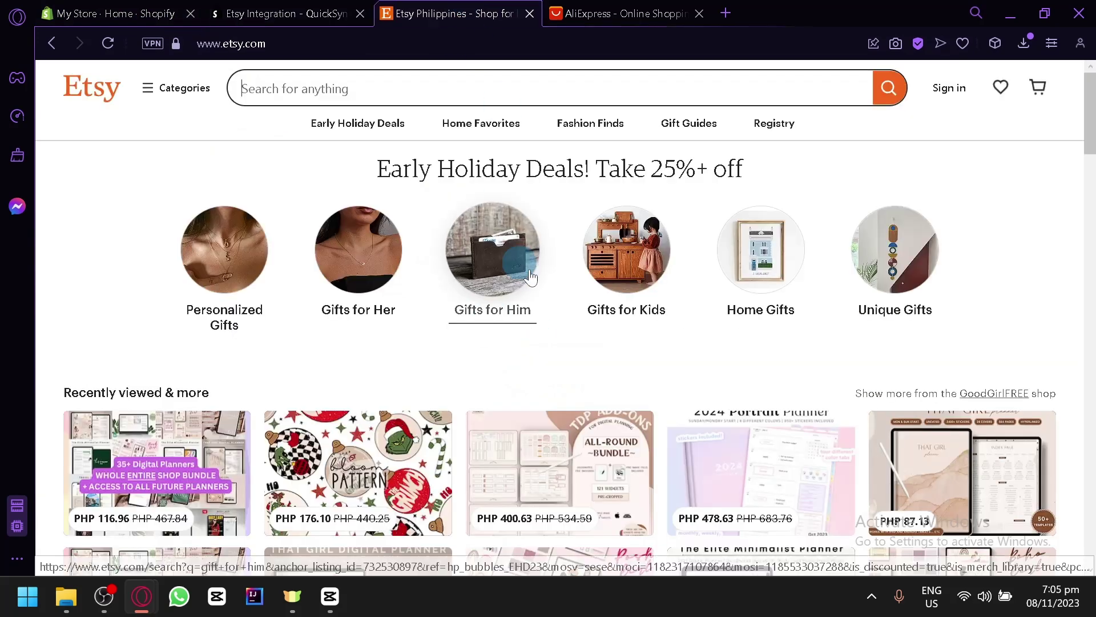
left_click(303, 9)
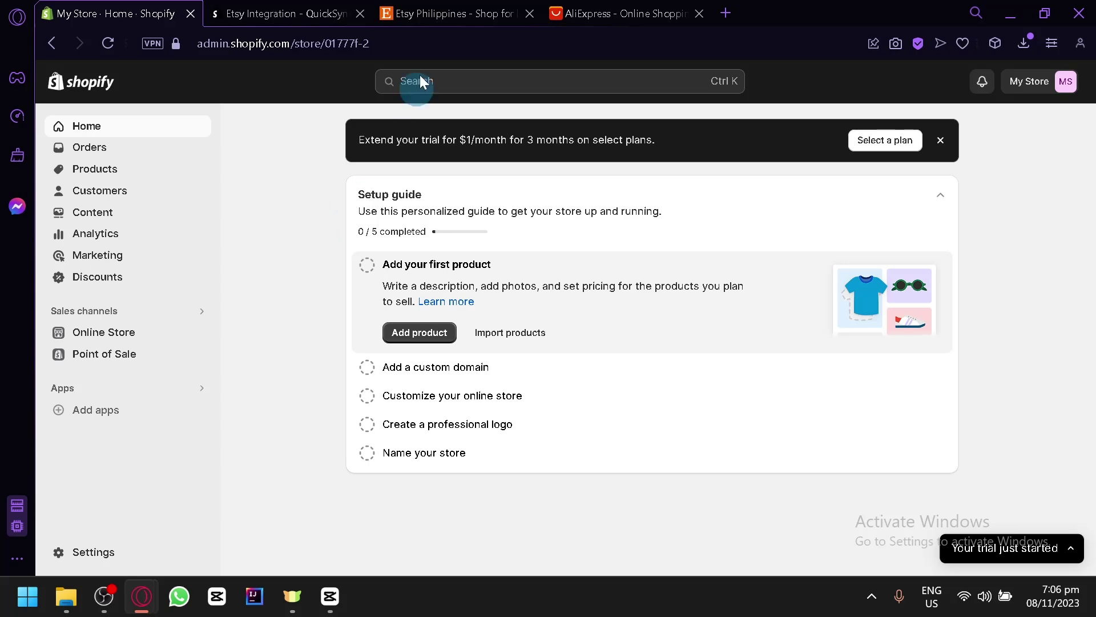
left_click(440, 14)
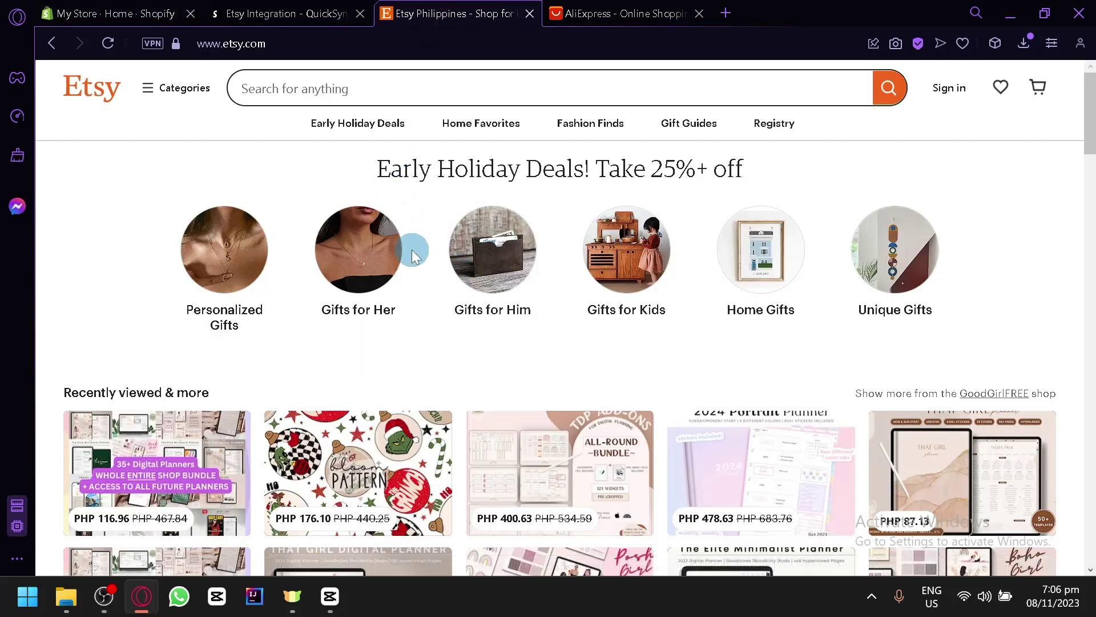
left_click(284, 8)
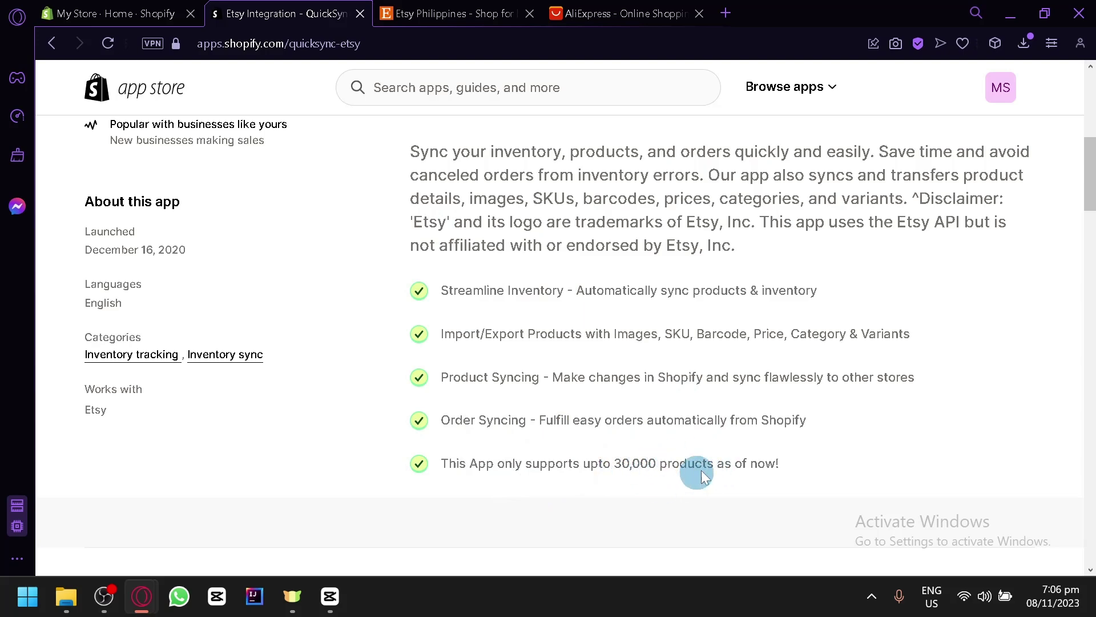
scroll(654, 462, "up", 5)
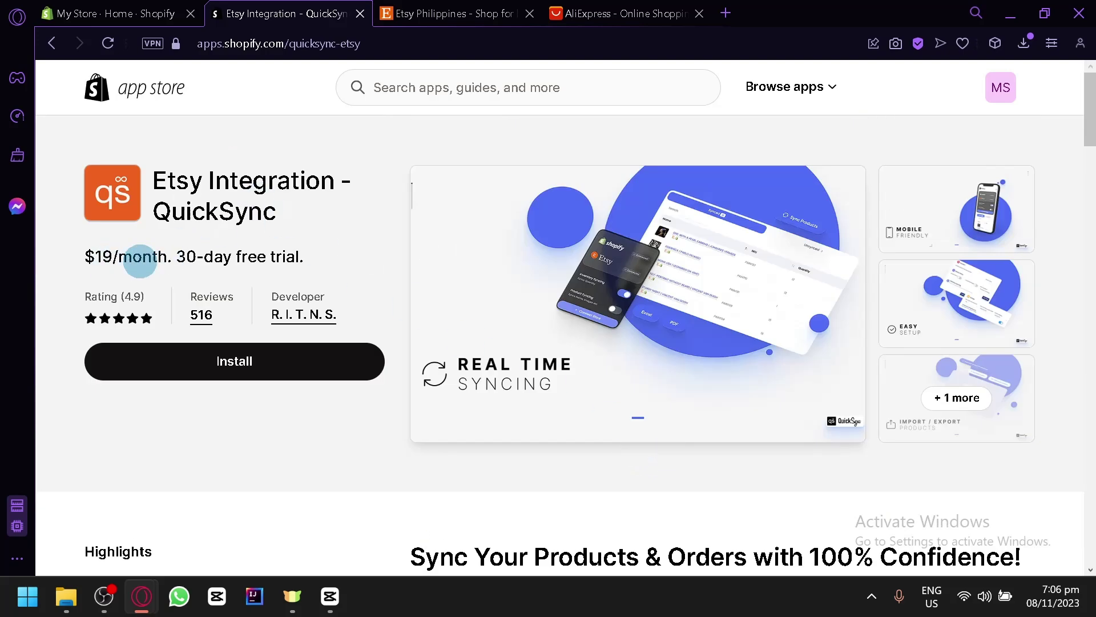
Go to Products in the Shopify admin and start a new product
left_click(415, 21)
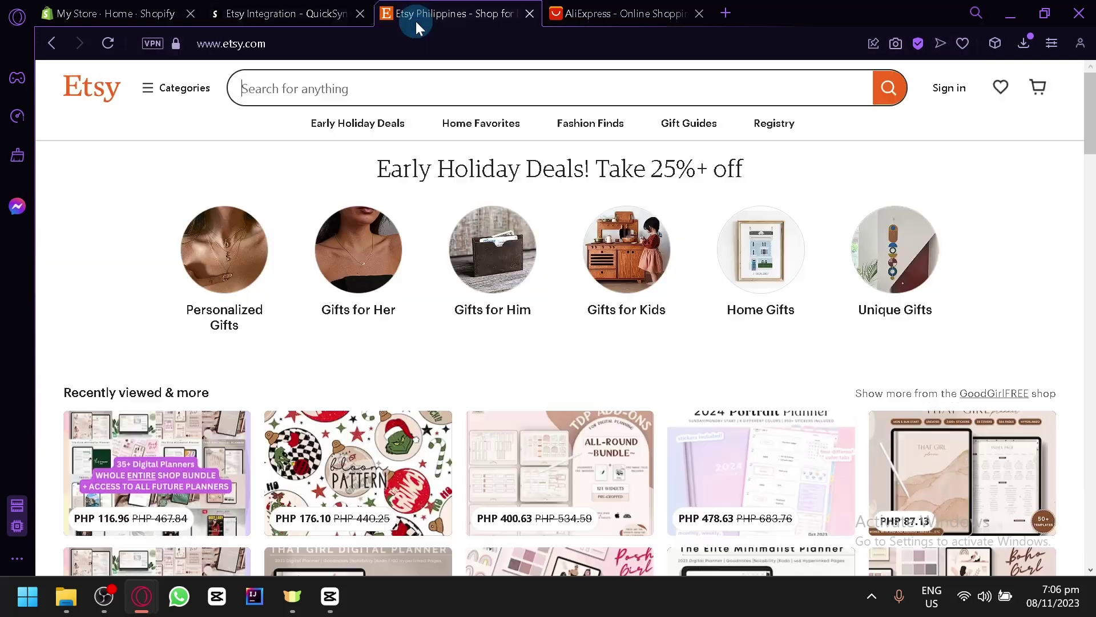
left_click(63, 12)
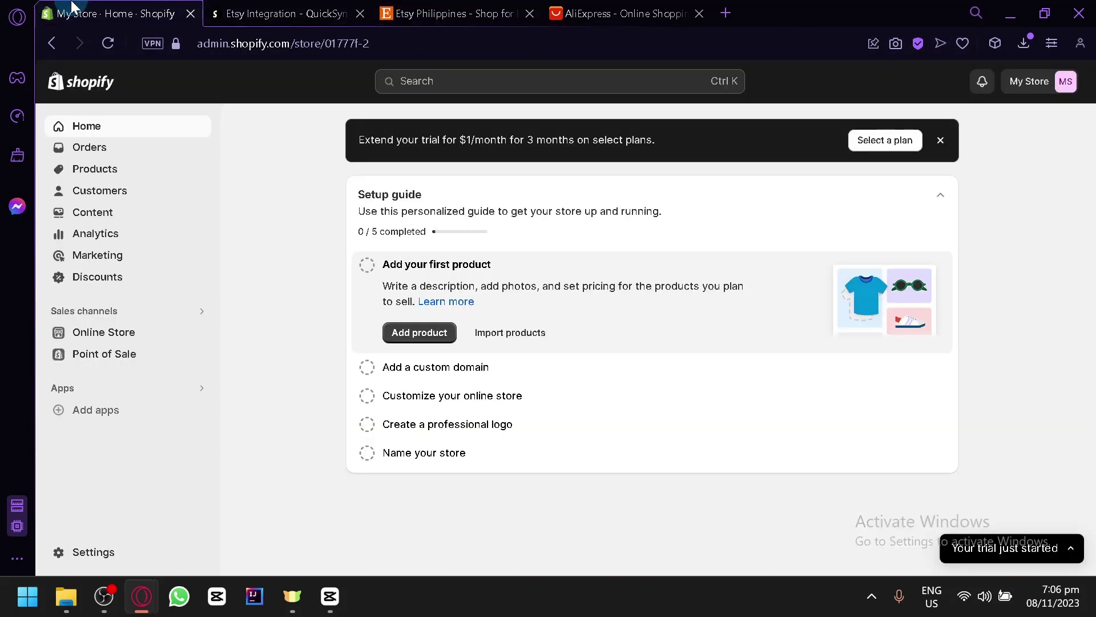
left_click(108, 174)
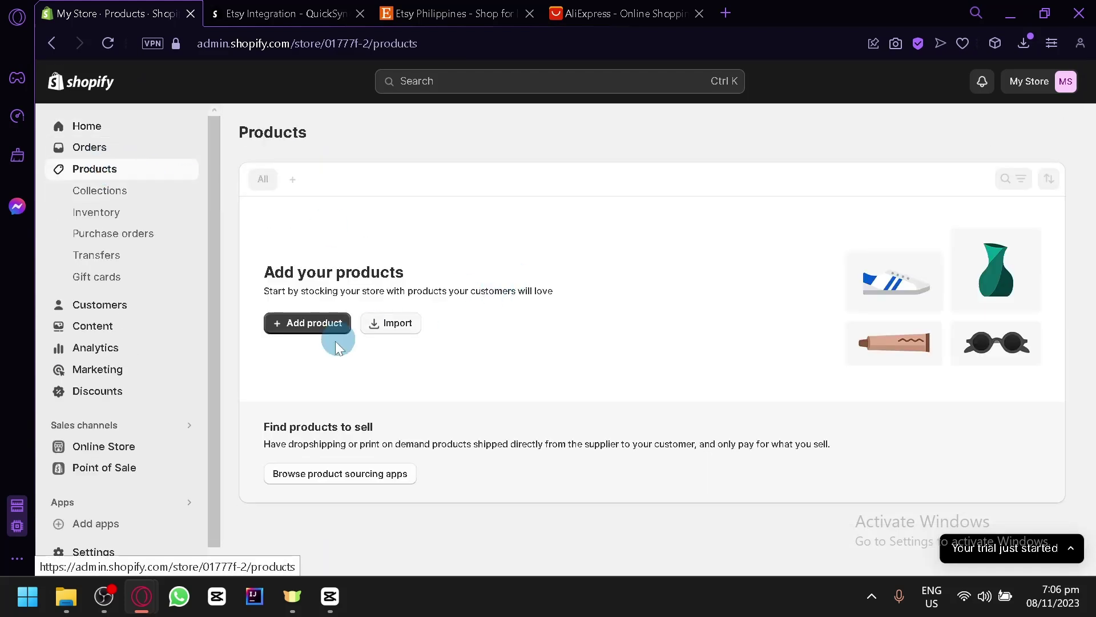
left_click(317, 324)
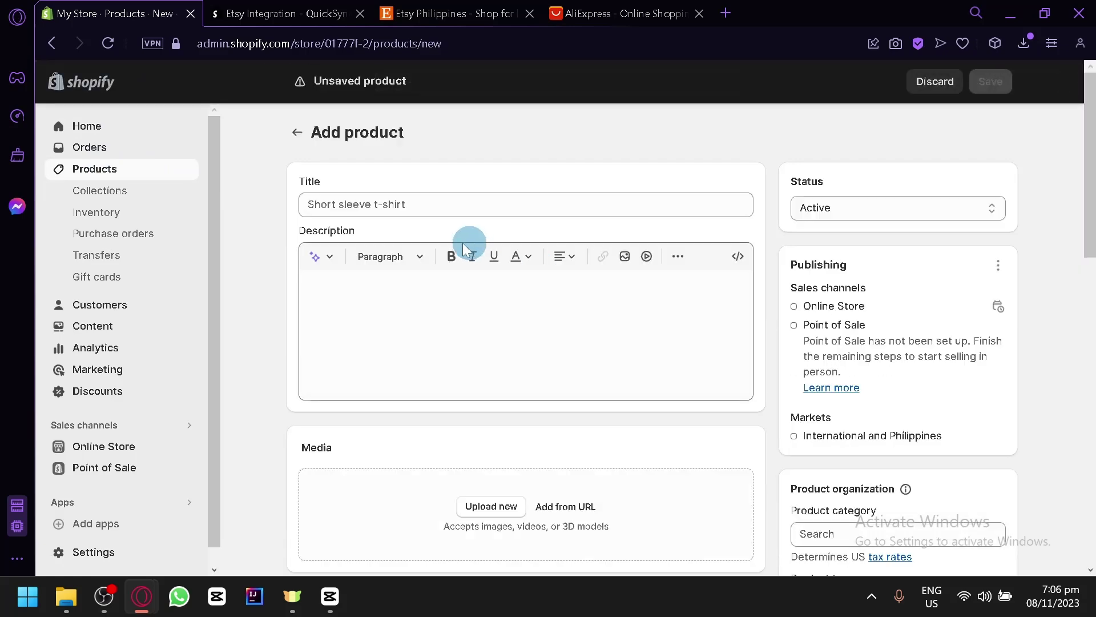
Look over the blank Add product form, then return to Home without saving
left_click(378, 201)
scroll(643, 276, "down", 10)
scroll(678, 320, "up", 4)
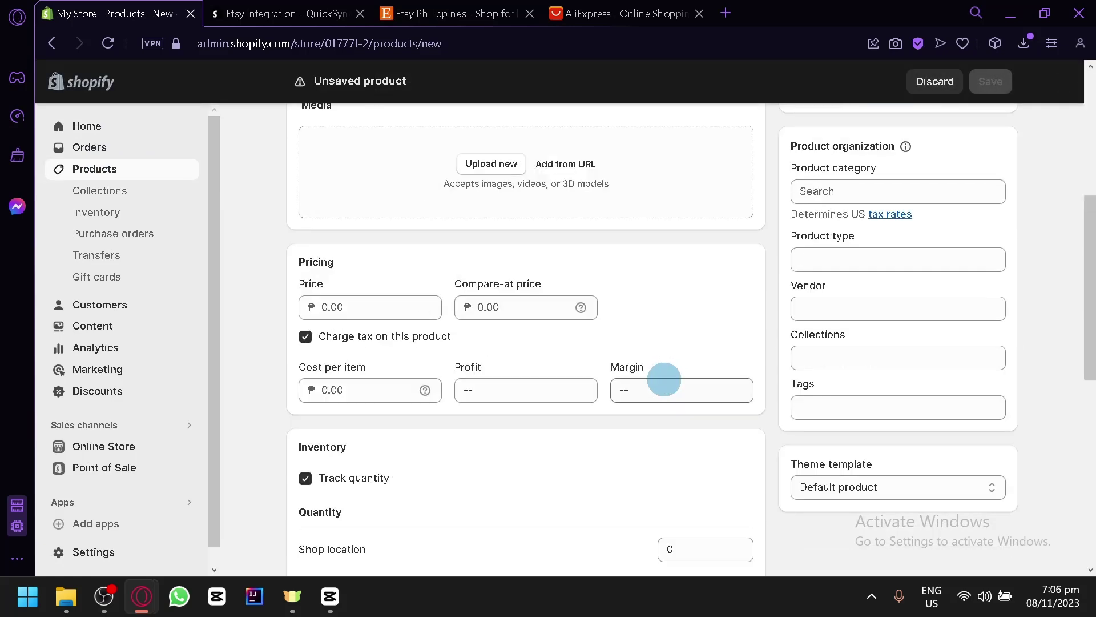
scroll(662, 410, "up", 4)
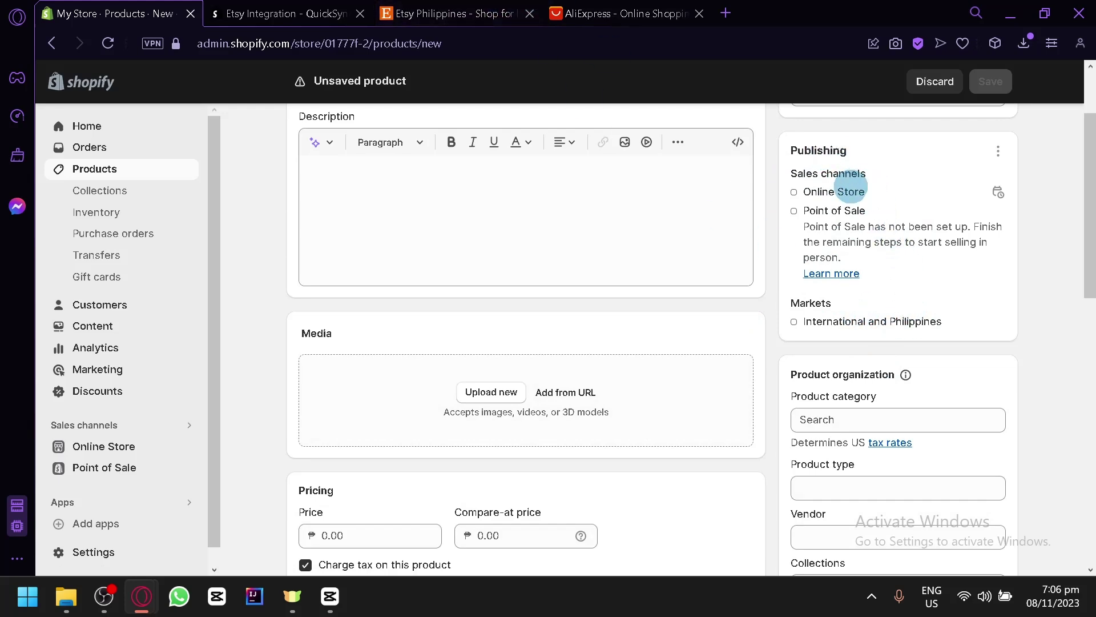
scroll(927, 232, "up", 3)
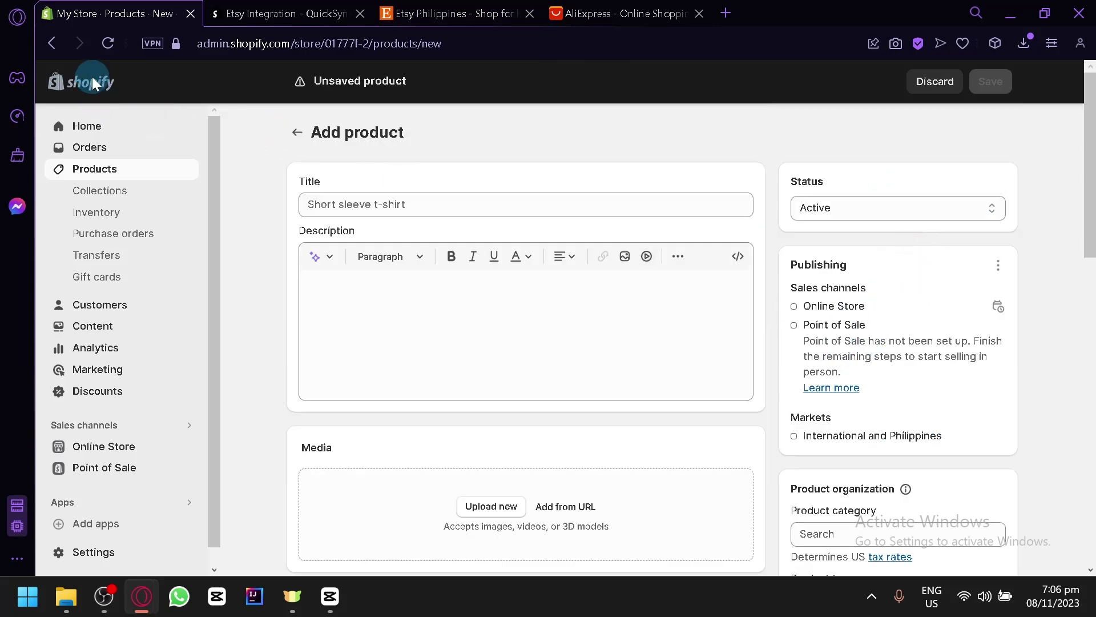
left_click(91, 133)
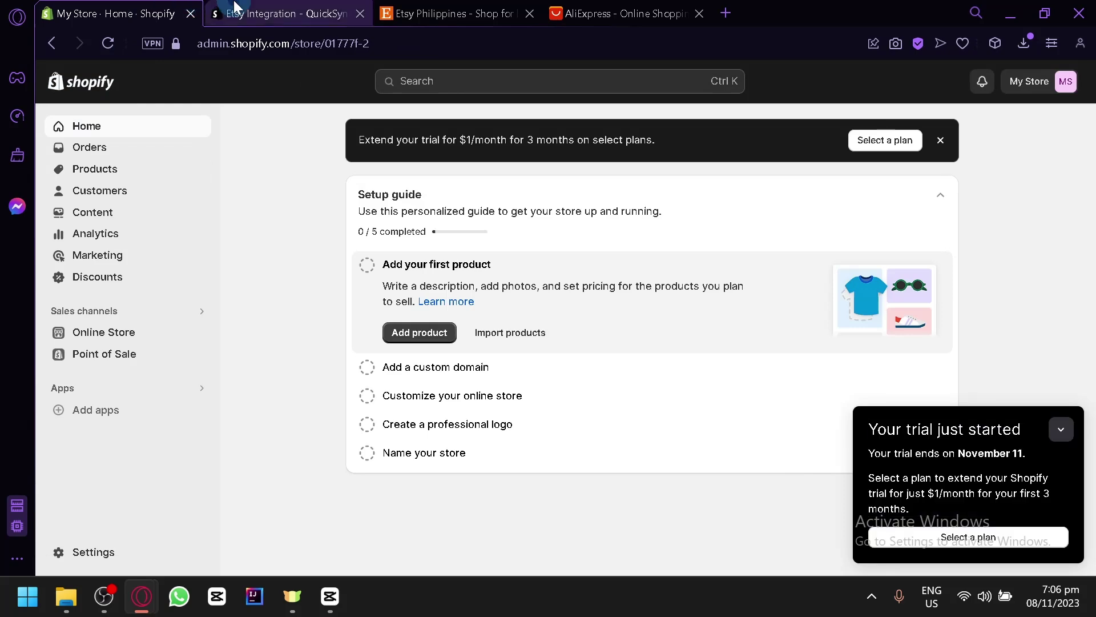
Return to the Etsy Integration - QuickSync page and scroll over its pricing and details
left_click(234, 8)
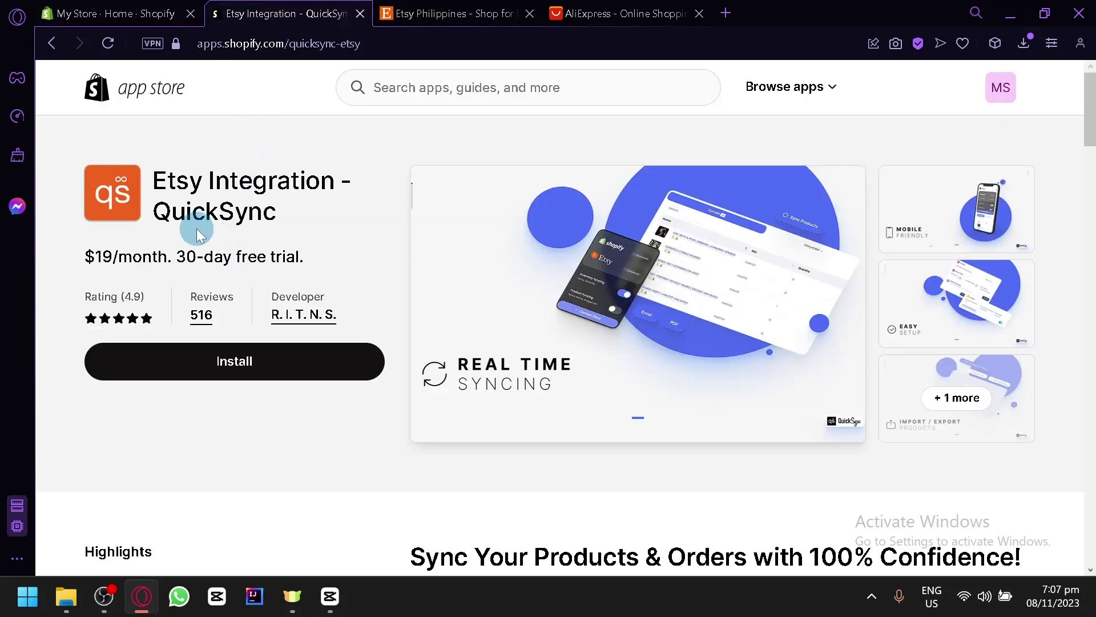
scroll(122, 266, "down", 4)
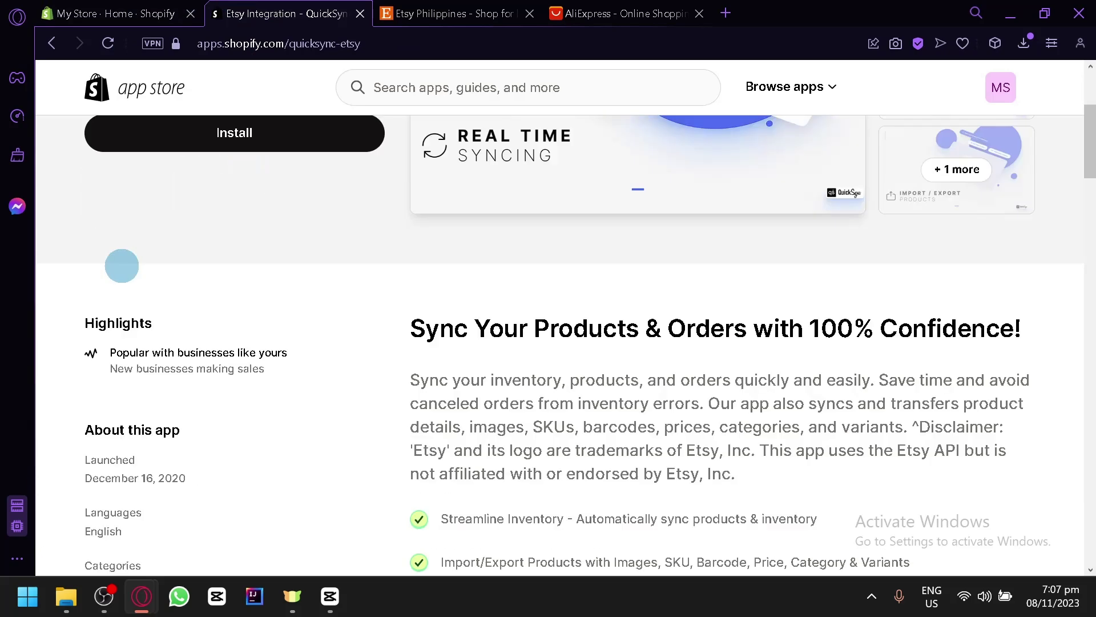
scroll(128, 266, "down", 2)
scroll(129, 265, "up", 6)
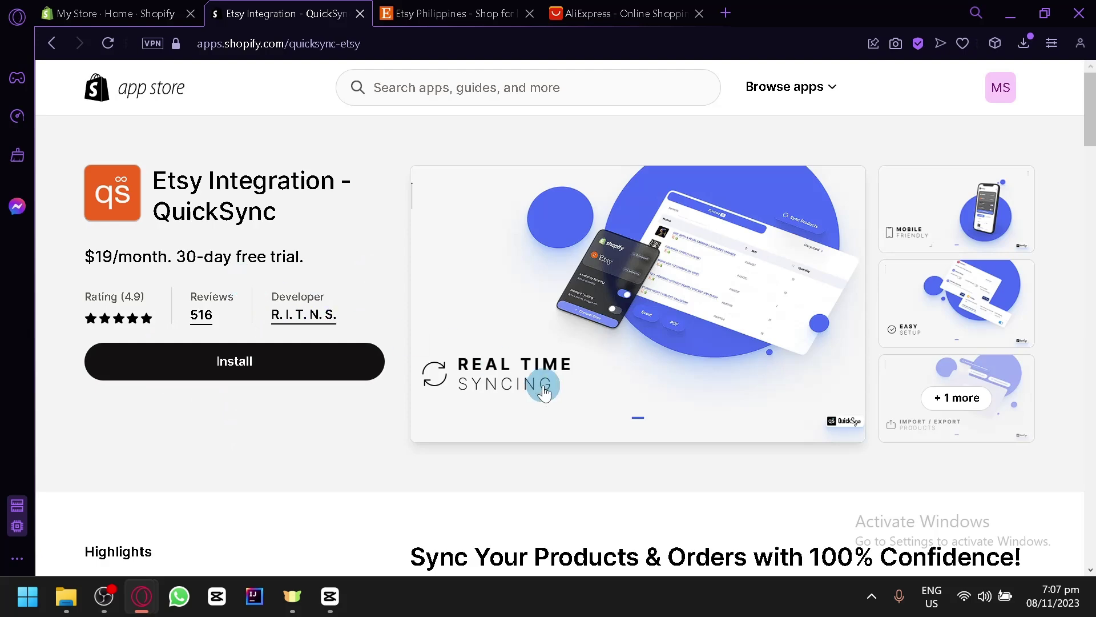
scroll(685, 342, "down", 2)
scroll(827, 286, "up", 2)
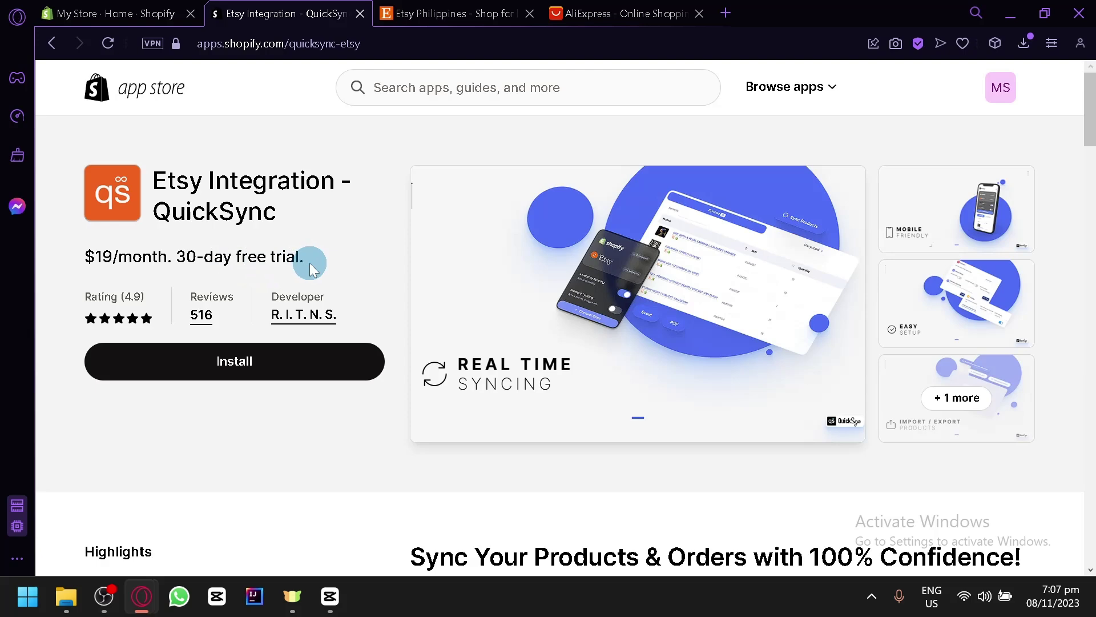
scroll(314, 426, "down", 7)
scroll(311, 396, "up", 7)
Back on the etsy results, review the Etsy Integration & Sync - DPL app: free plan, 4.8 rating
left_click(53, 43)
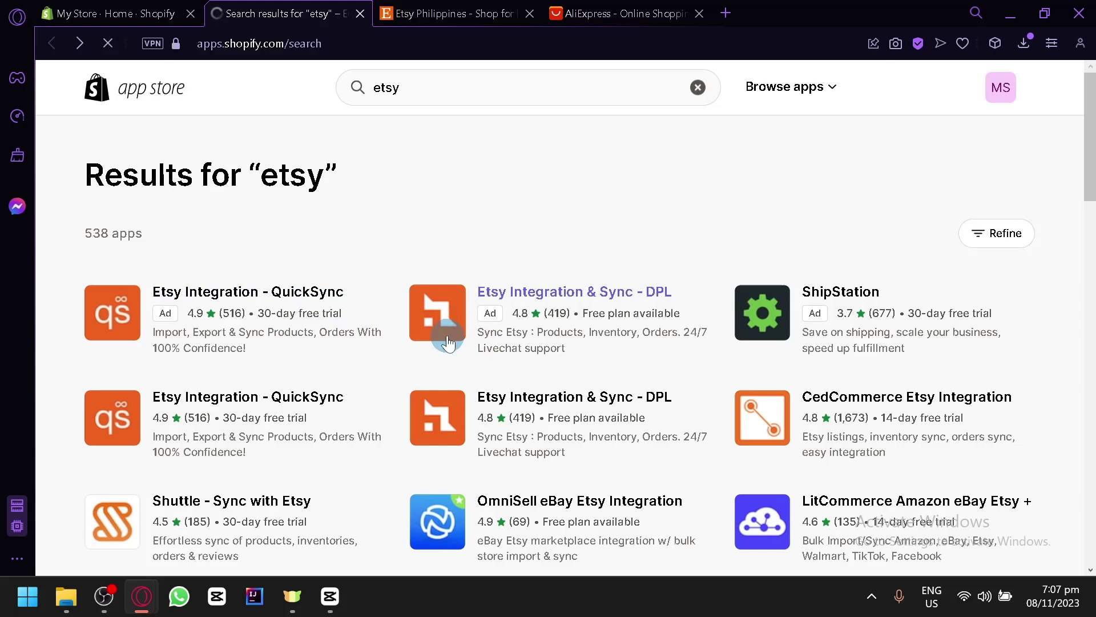
scroll(432, 351, "down", 2)
scroll(433, 351, "up", 2)
scroll(368, 320, "down", 10)
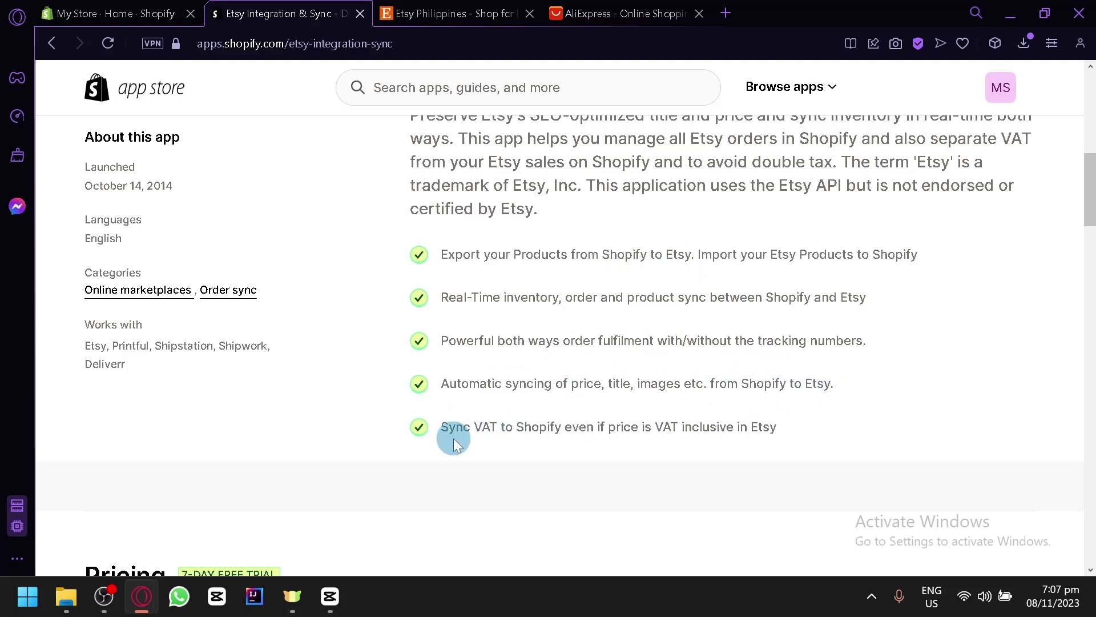
scroll(456, 400, "up", 10)
scroll(314, 220, "down", 2)
scroll(318, 235, "up", 2)
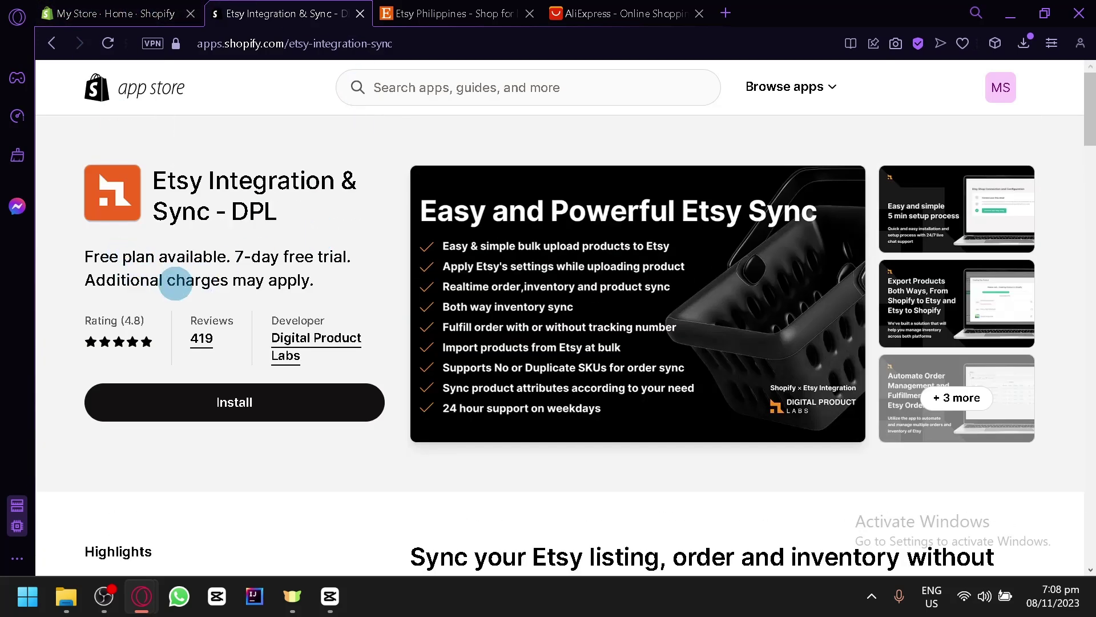
scroll(294, 354, "down", 4)
scroll(281, 371, "up", 4)
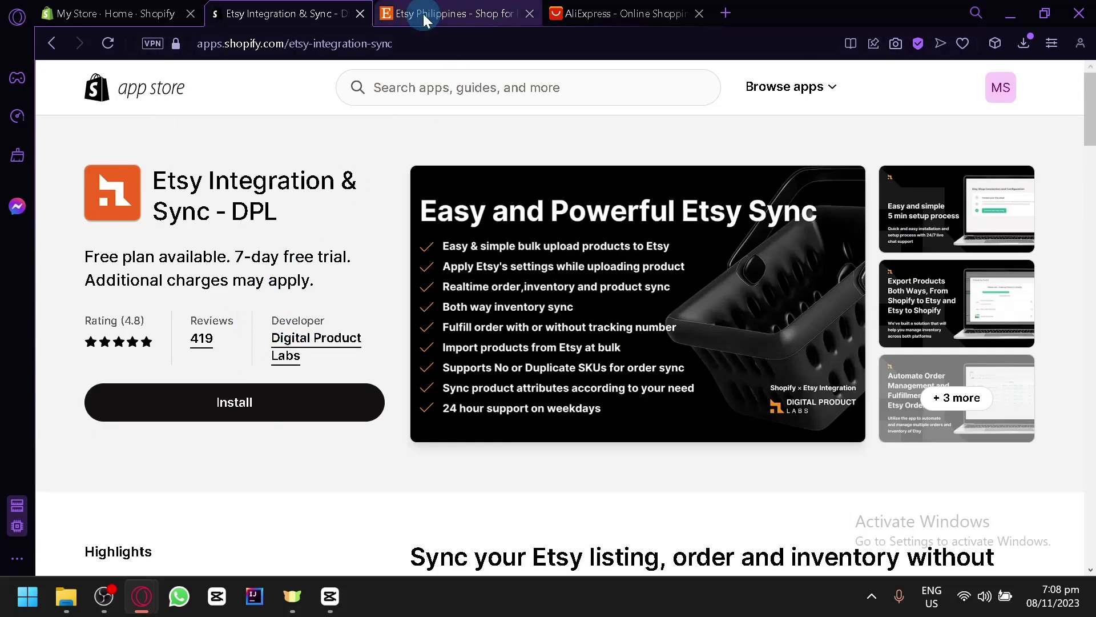
Flip between the AliExpress, Etsy, DPL app page and Shopify admin tabs
left_click(553, 13)
left_click(390, 6)
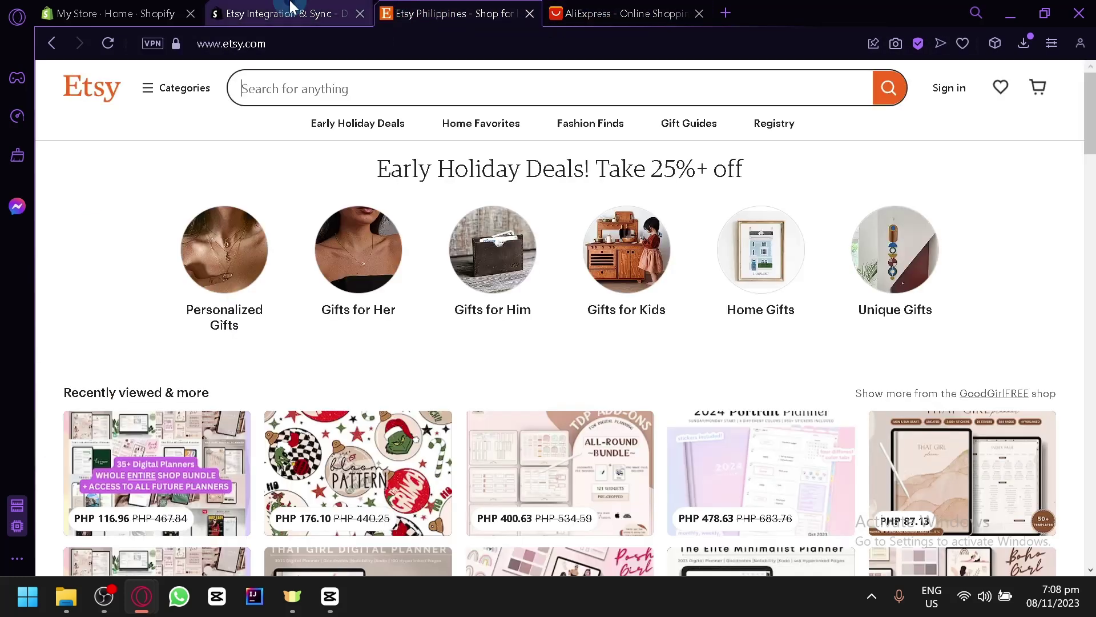
left_click(297, 8)
left_click(440, 9)
left_click(306, 9)
left_click(467, 6)
left_click(159, 9)
left_click(453, 10)
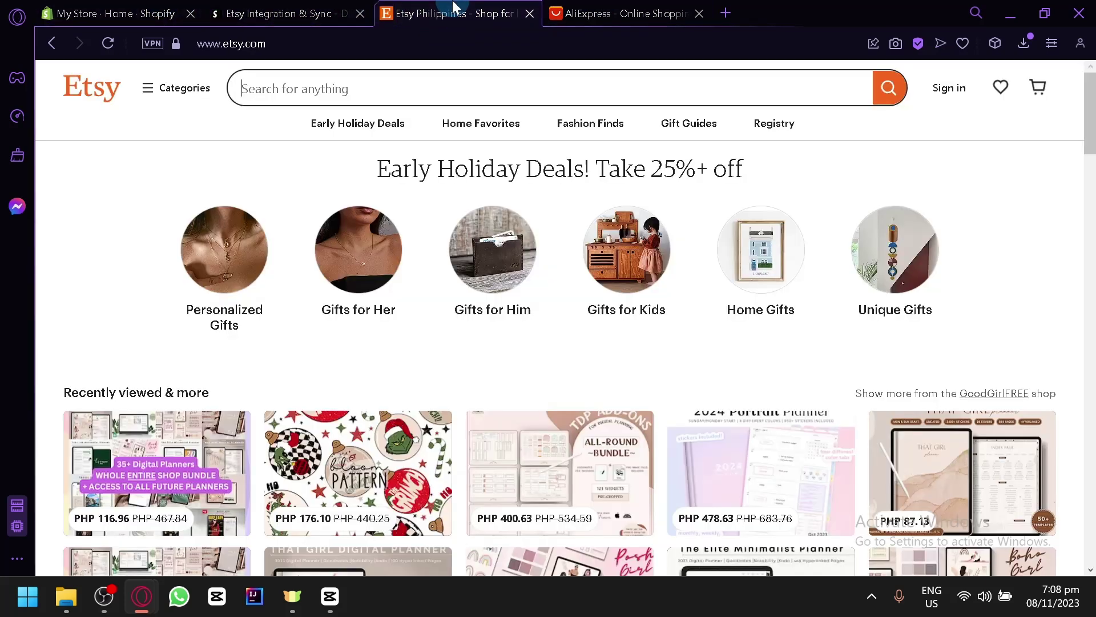
left_click(122, 9)
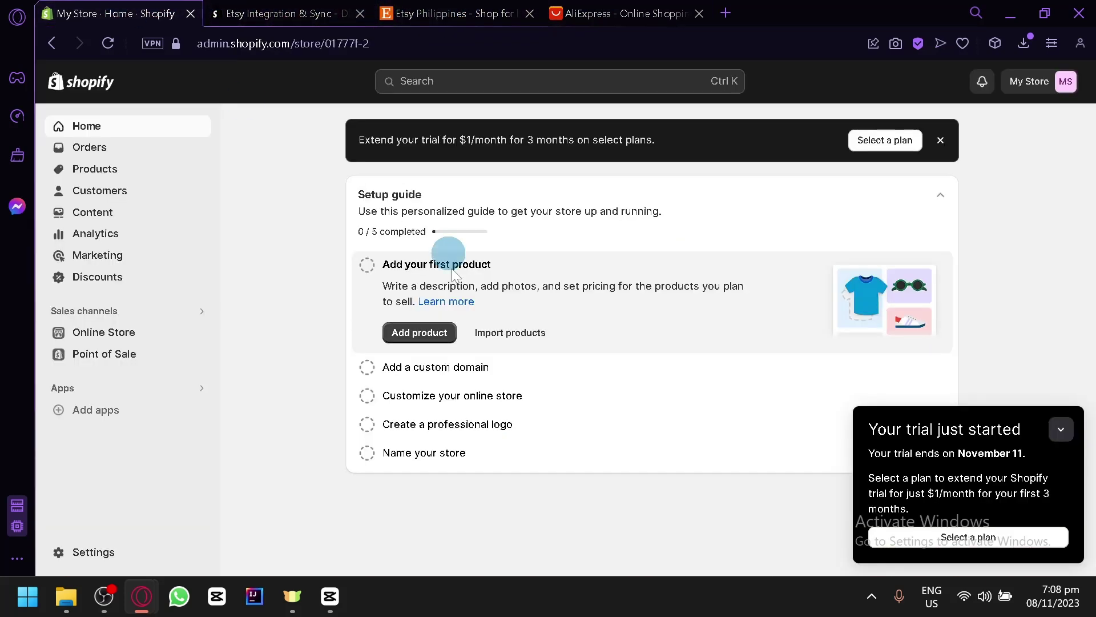
Close the Etsy Integration & Sync - DPL page and settle on the Shopify admin home
left_click(360, 13)
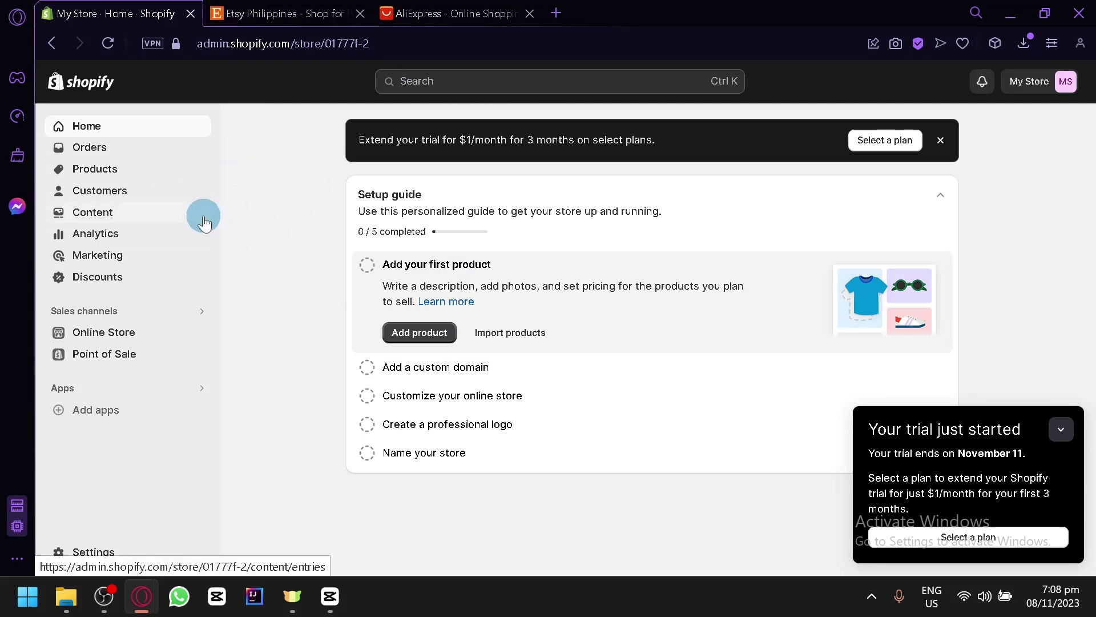
left_click(253, 13)
left_click(132, 8)
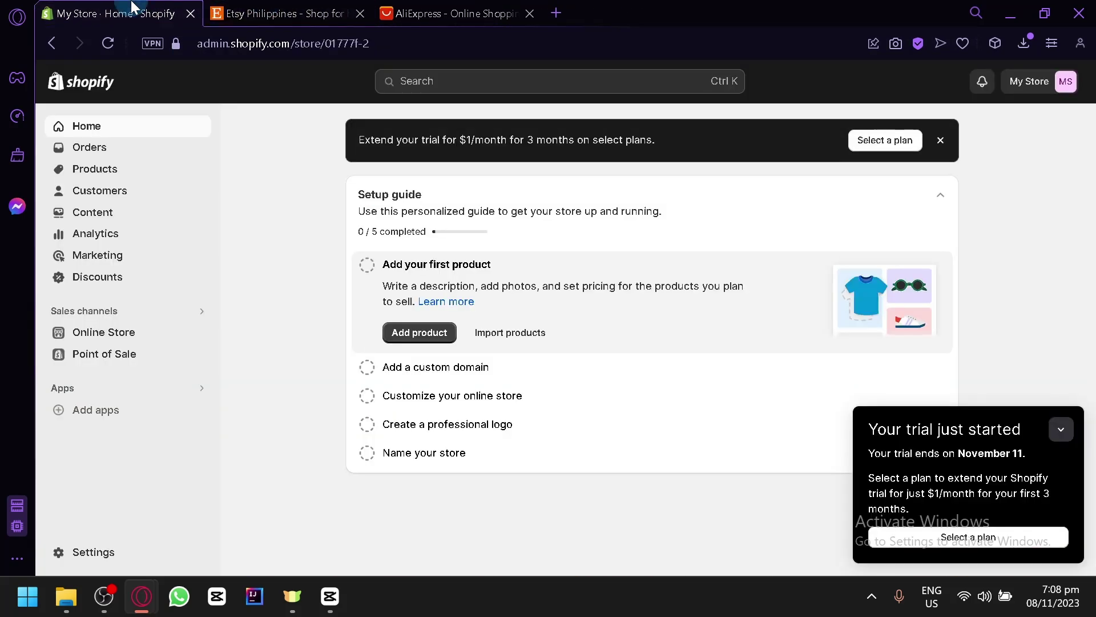
left_click(451, 13)
left_click(120, 13)
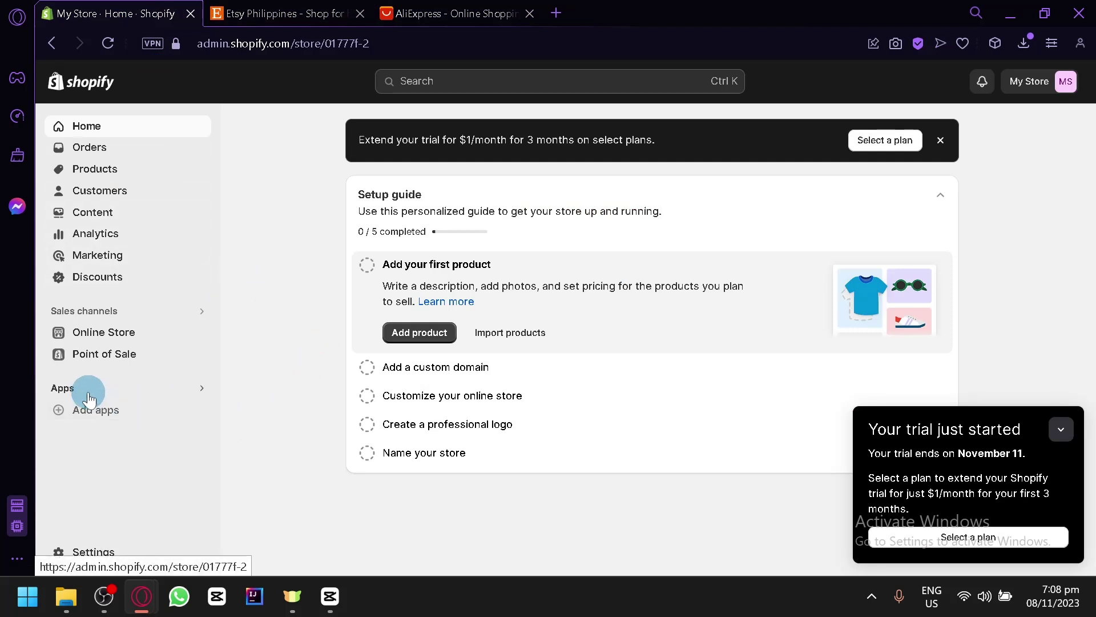
Search the App Store for 'aliexpress' from the Apps search box
left_click(69, 392)
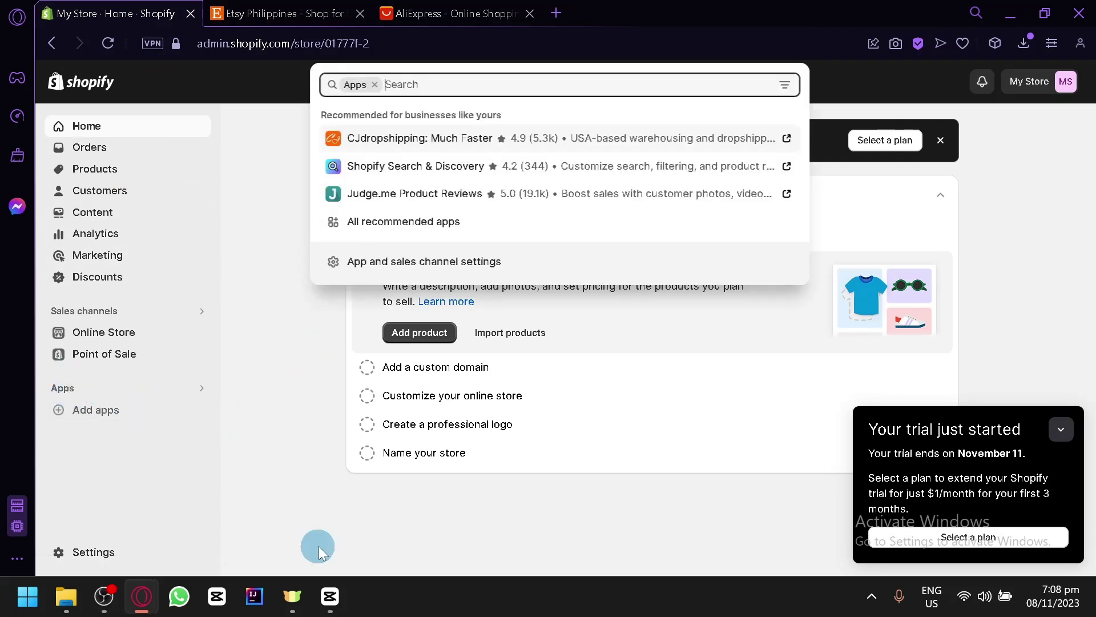
type("aliexpress")
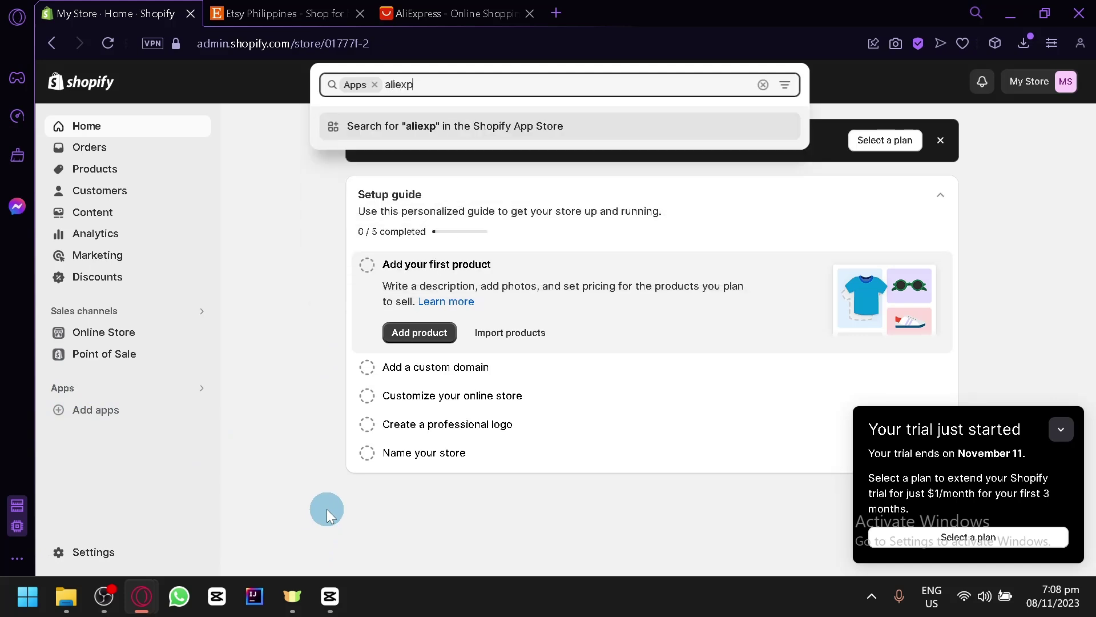
key("Return")
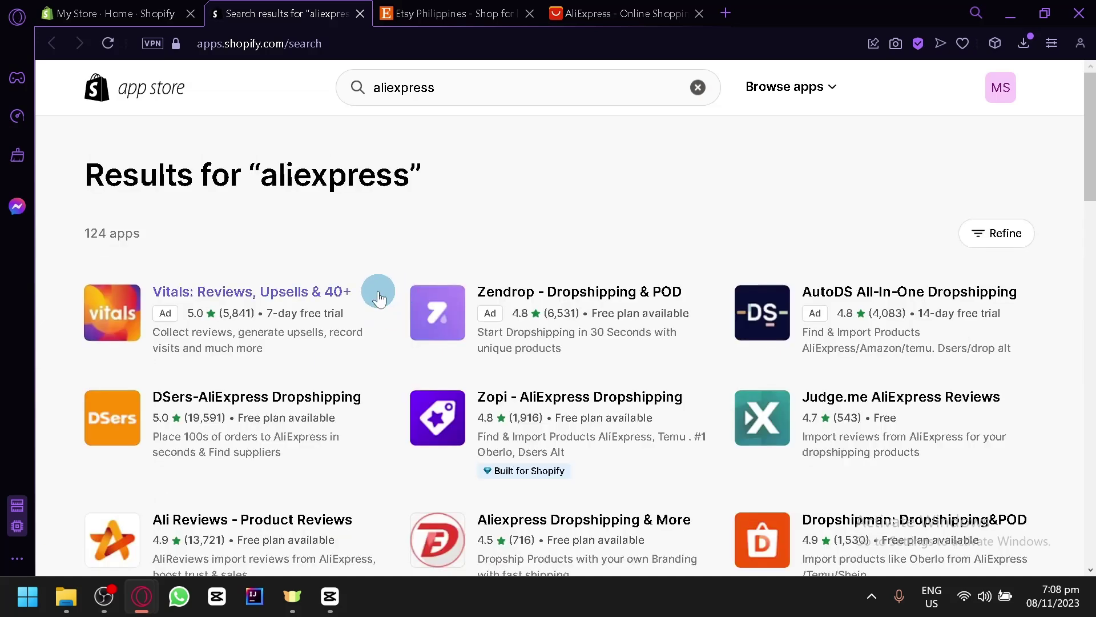
Read through the DSers-AliExpress Dropshipping app page, noting its free plan with 14-day trial
scroll(378, 296, "down", 2)
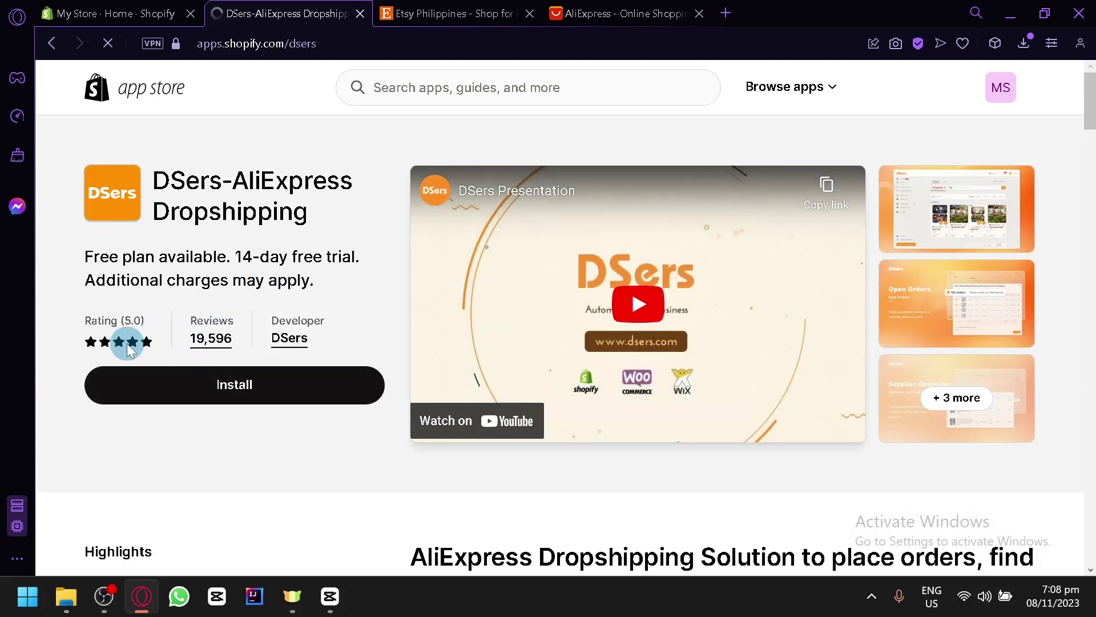
scroll(131, 346, "down", 3)
scroll(135, 338, "up", 3)
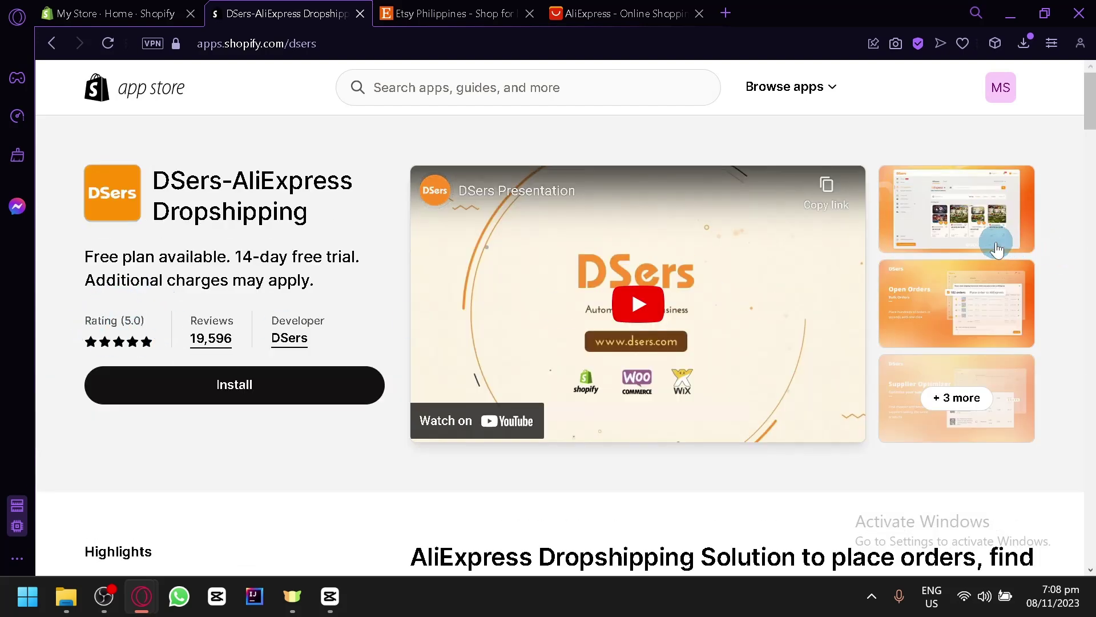
scroll(959, 251, "down", 8)
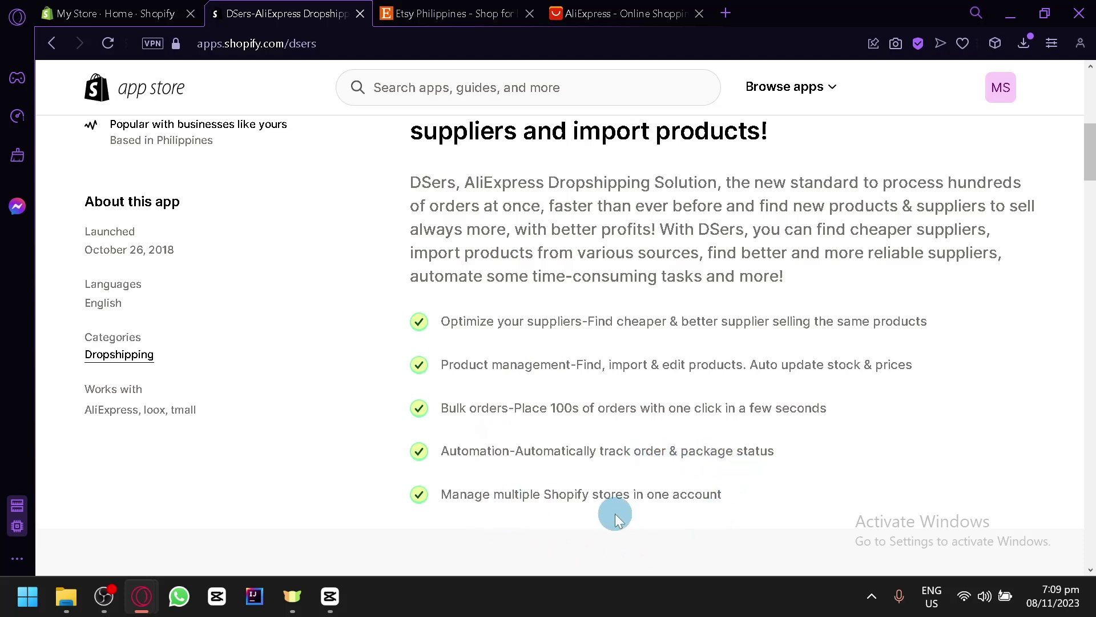
scroll(616, 508, "up", 8)
scroll(622, 469, "down", 2)
scroll(609, 453, "up", 2)
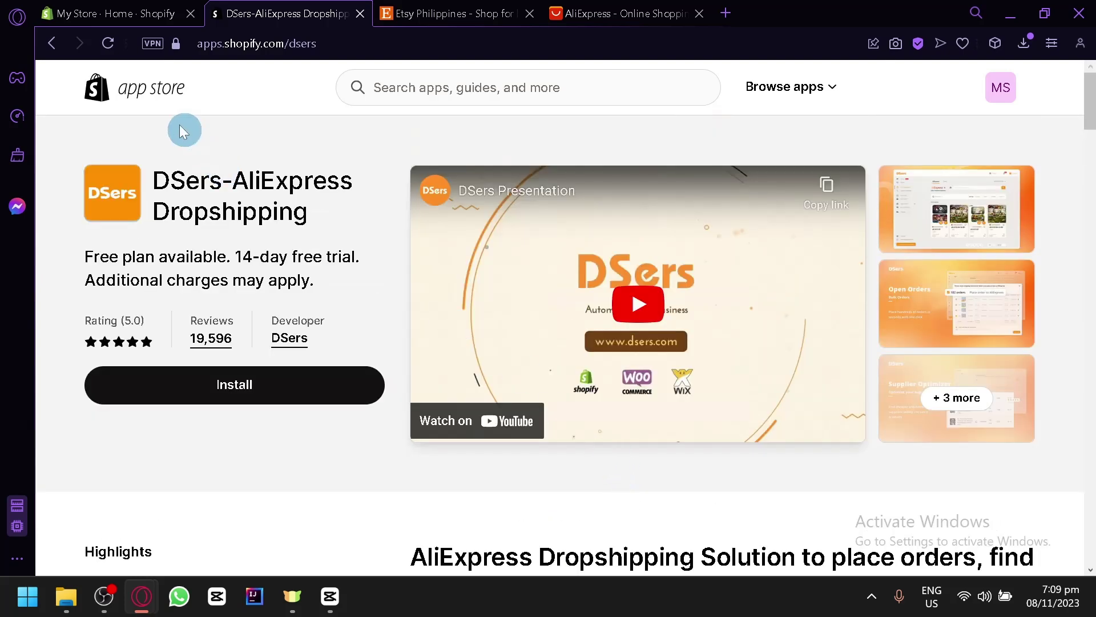
scroll(423, 354, "down", 2)
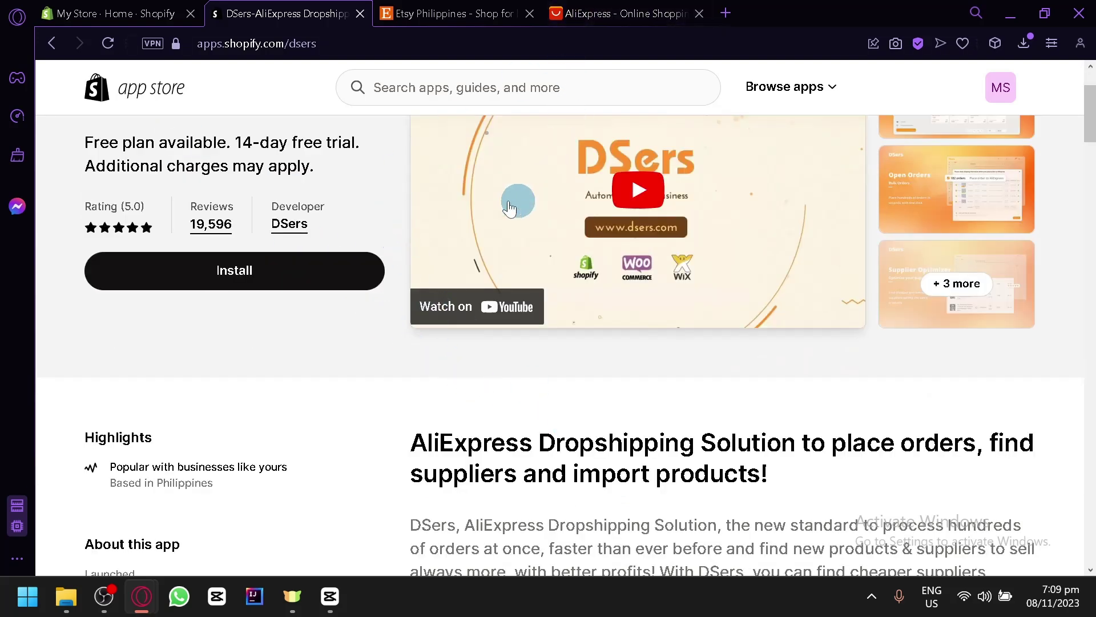
Glance at the AliExpress storefront, then go back to the DSers app page
left_click(632, 15)
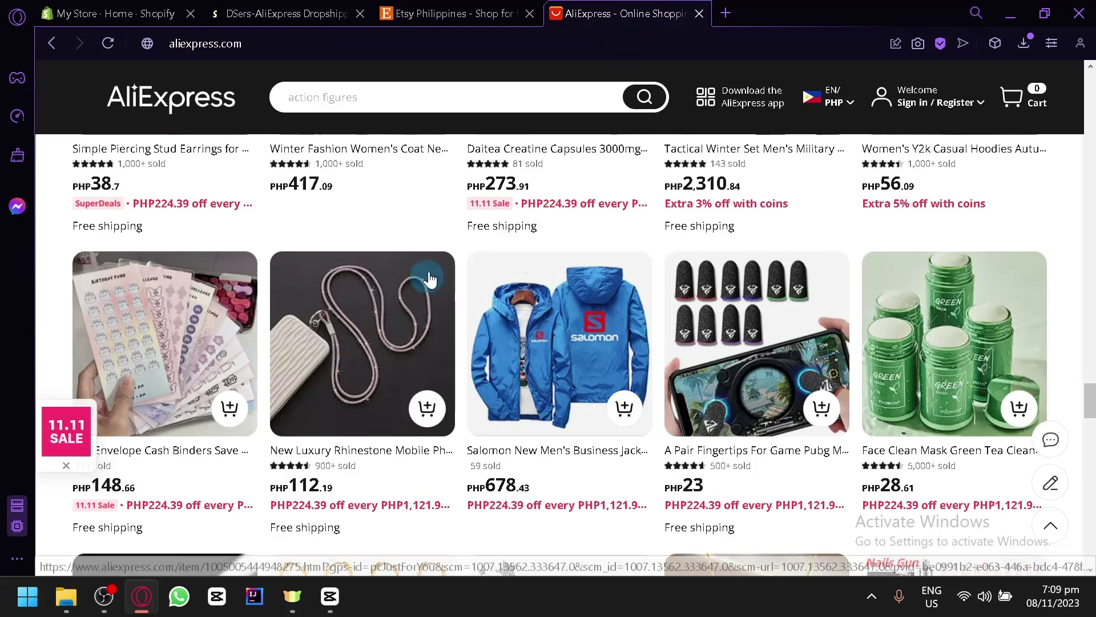
scroll(434, 280, "down", 2)
scroll(483, 228, "up", 5)
left_click(285, 13)
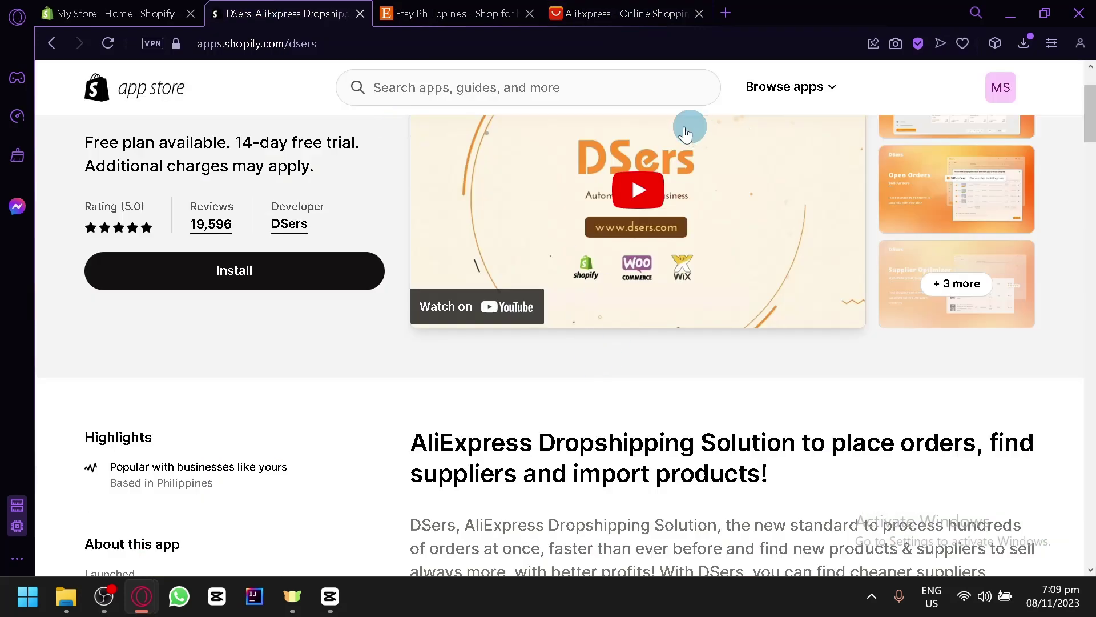
Open the green floral wrap dress (PHP392.13, 45% off) from the AliExpress home grid
scroll(679, 132, "up", 2)
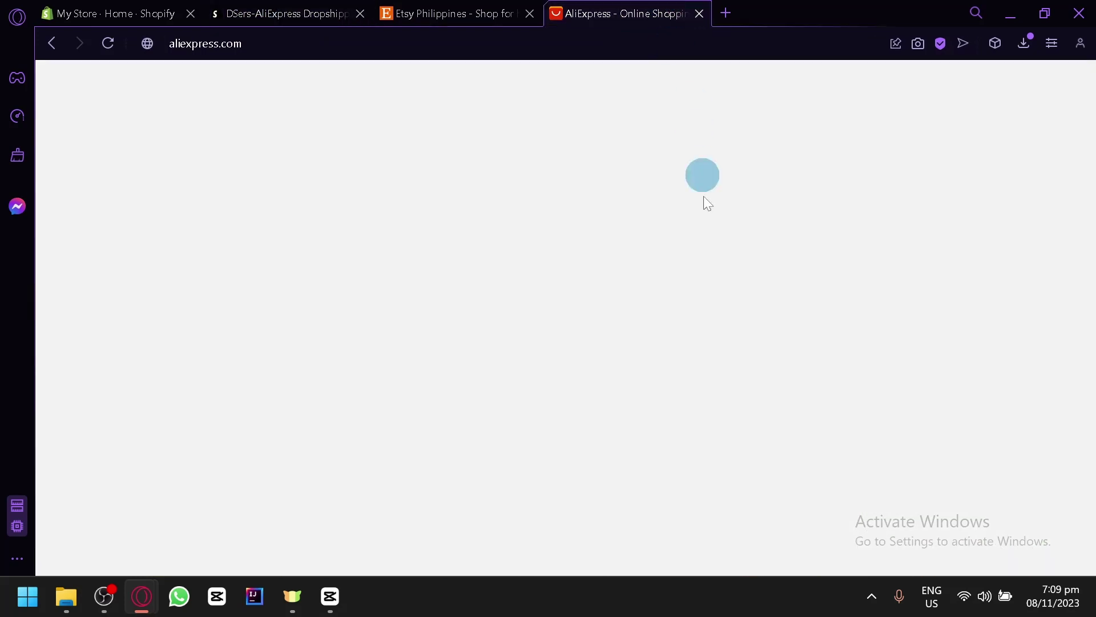
scroll(765, 303, "up", 3)
scroll(760, 384, "down", 5)
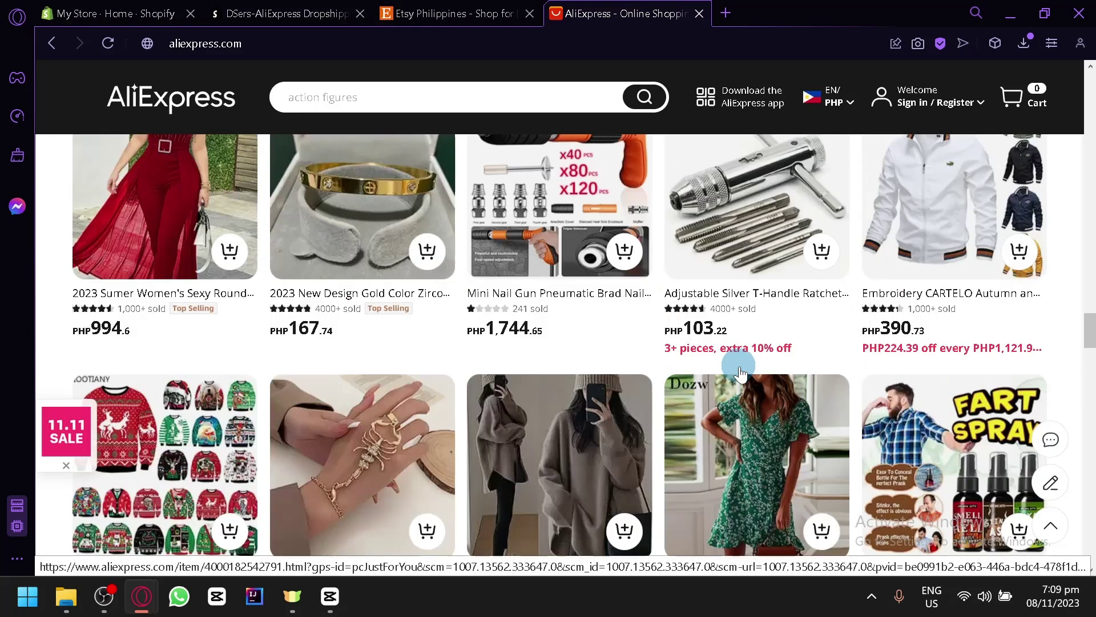
left_click(769, 433)
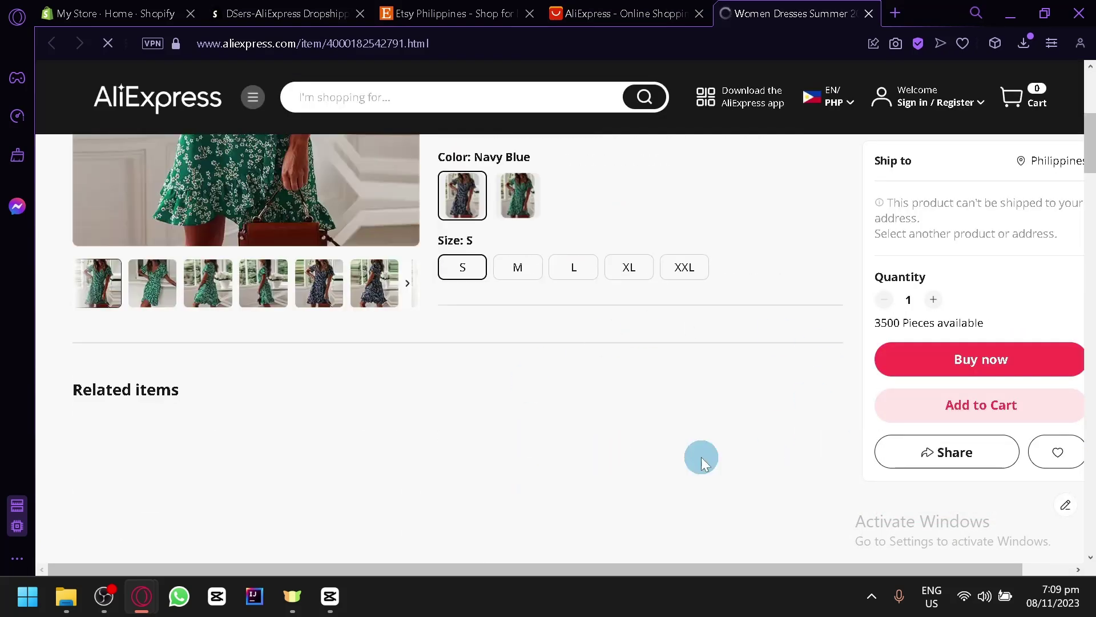
scroll(781, 340, "down", 2)
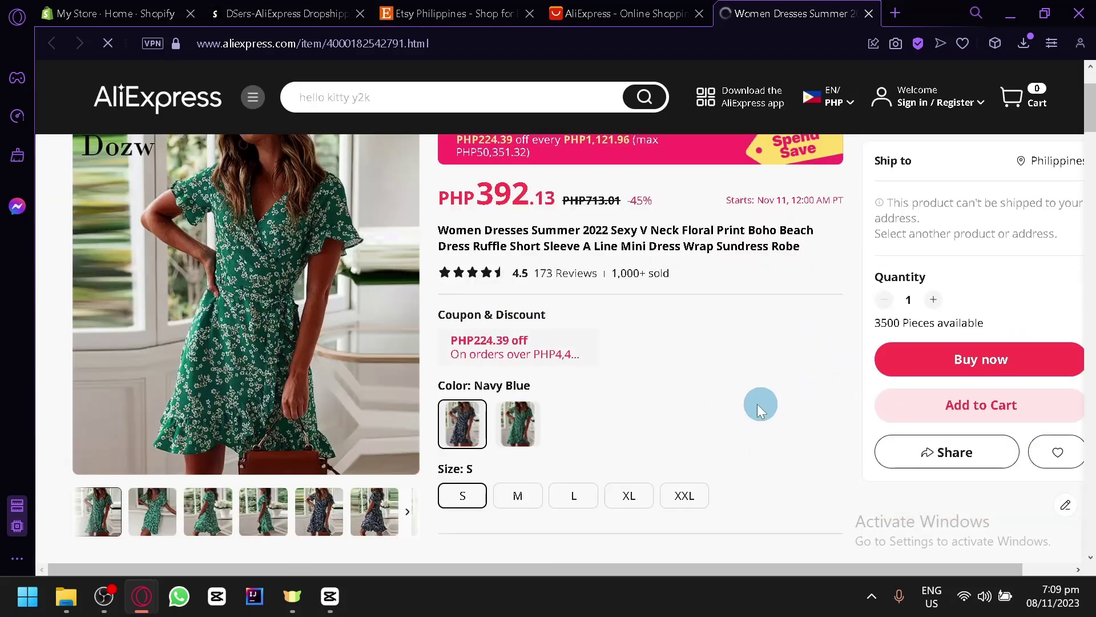
Go to the Shopify store's Products page and collapse the trial notice into a small bar
left_click(105, 7)
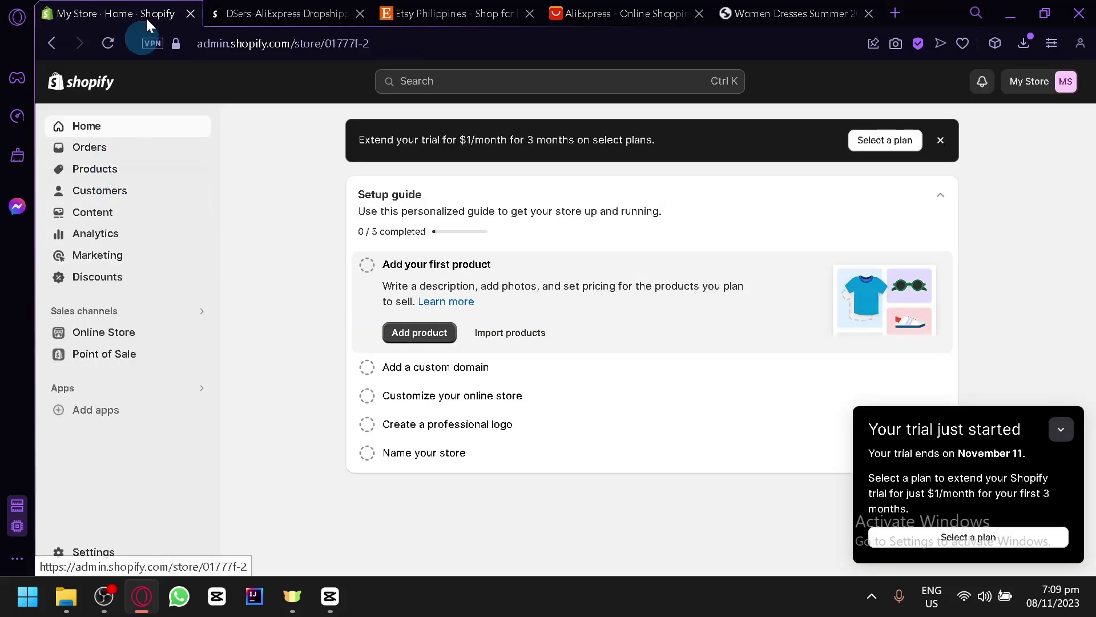
left_click(103, 174)
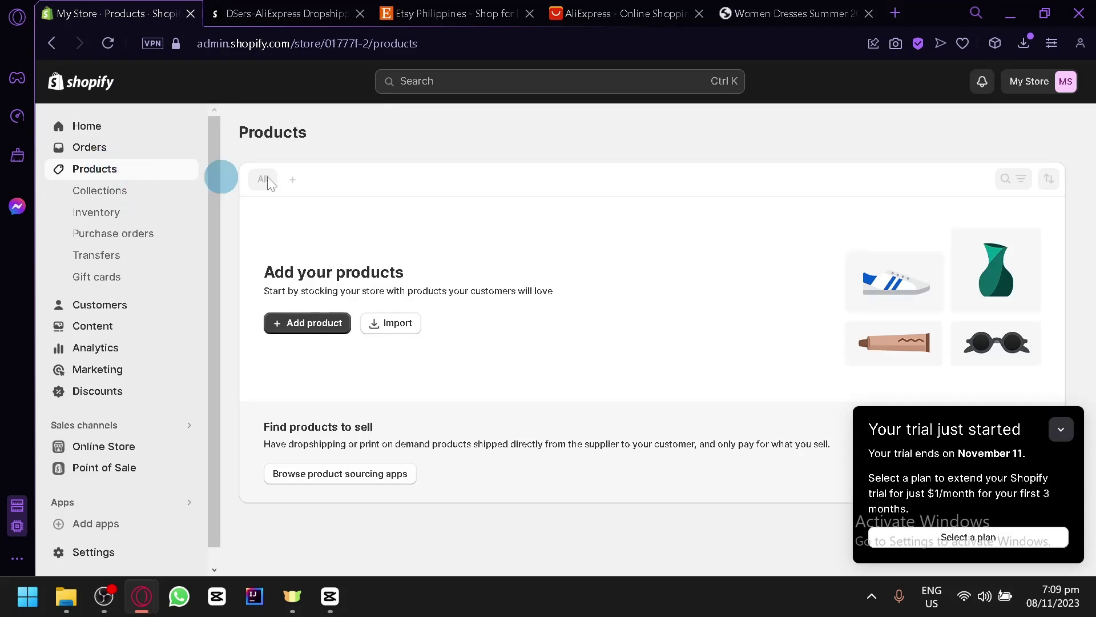
left_click(1061, 429)
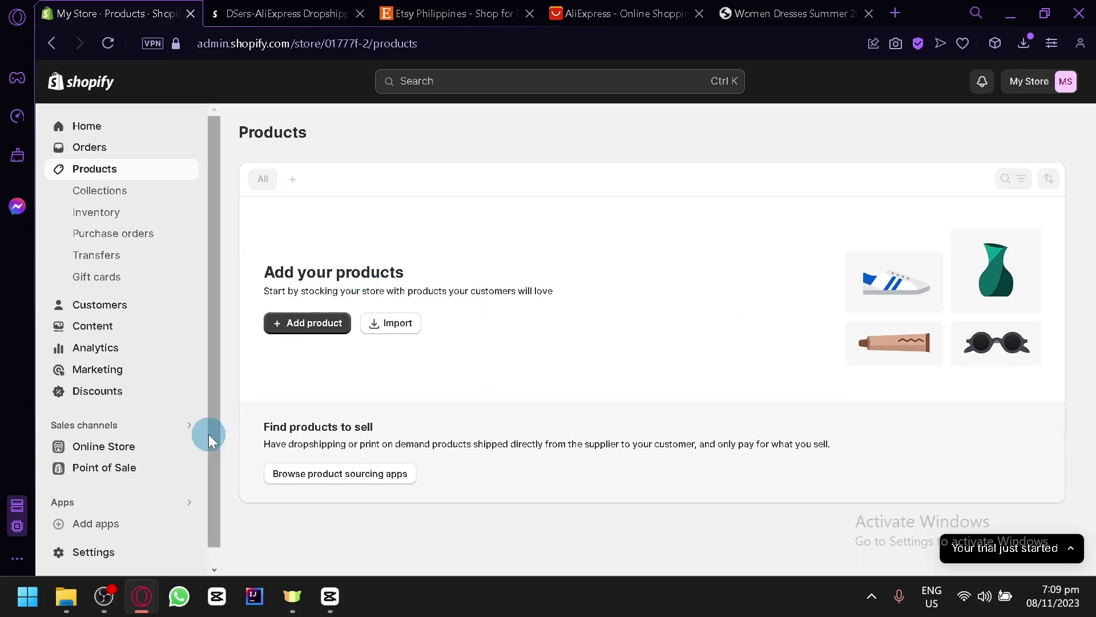
Check the Etsy and DSers pages, then return to the Shopify admin Home with its 0 / 5 Setup guide
left_click(442, 7)
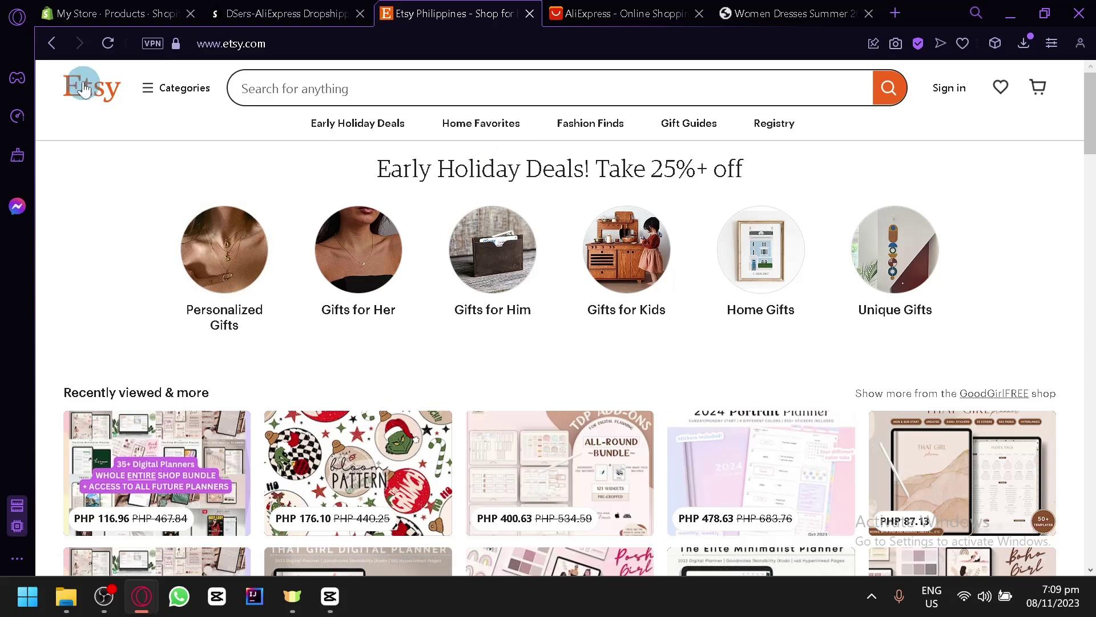
left_click(91, 11)
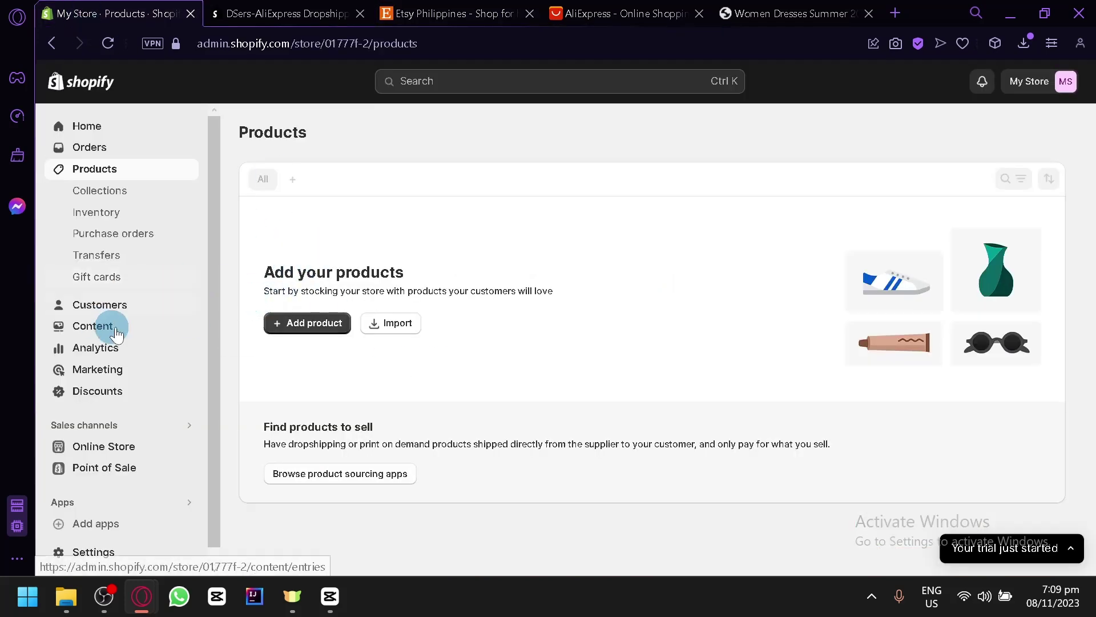
left_click(513, 13)
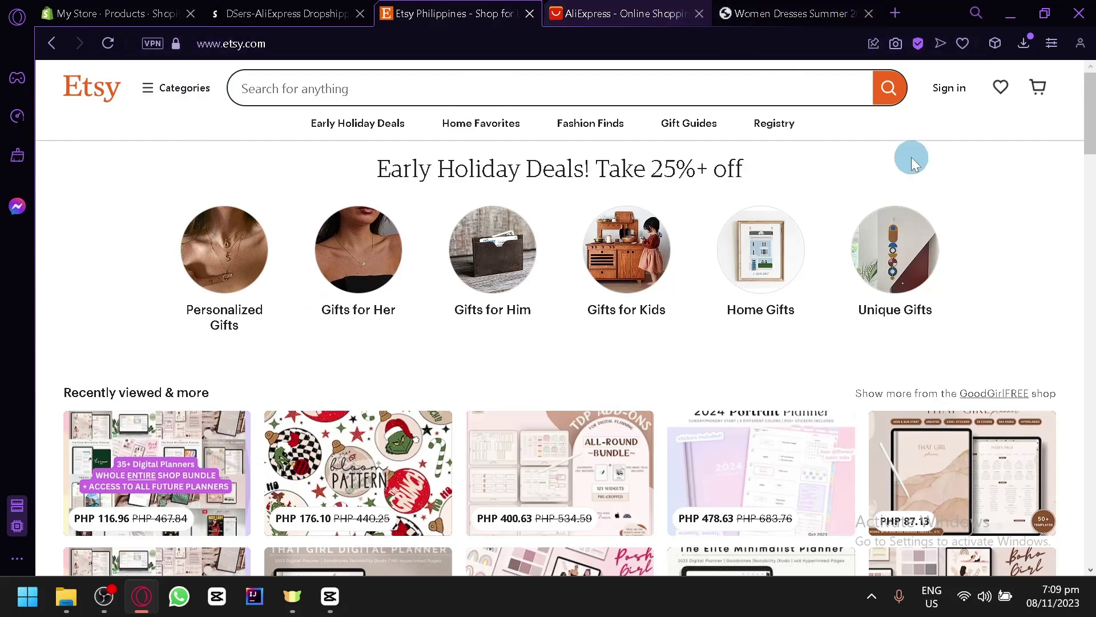
scroll(663, 289, "down", 2)
scroll(663, 289, "up", 2)
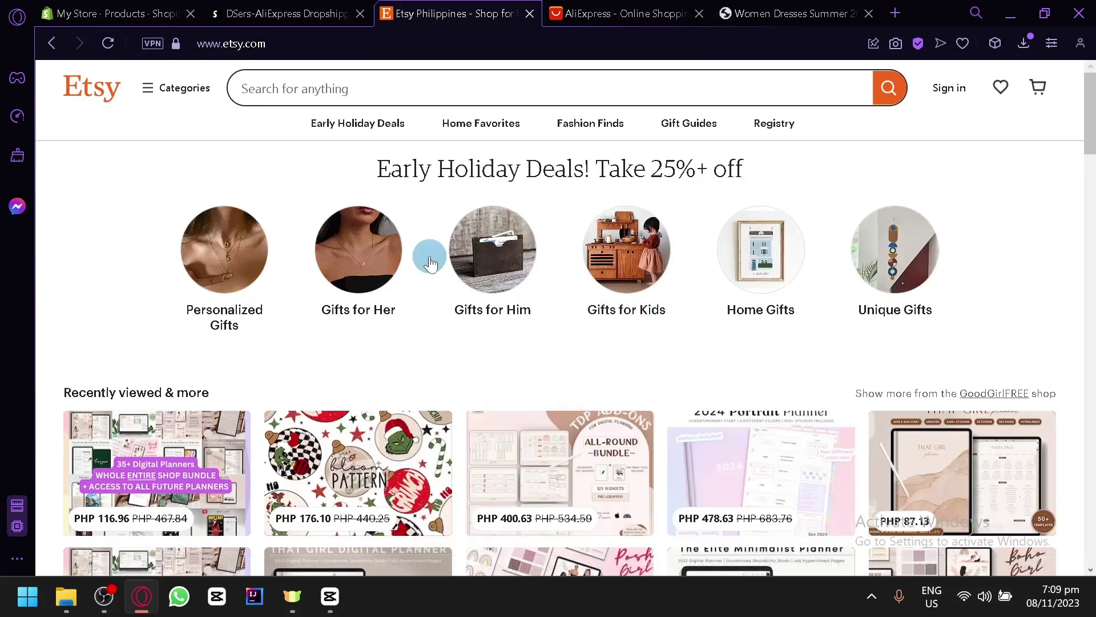
left_click(285, 12)
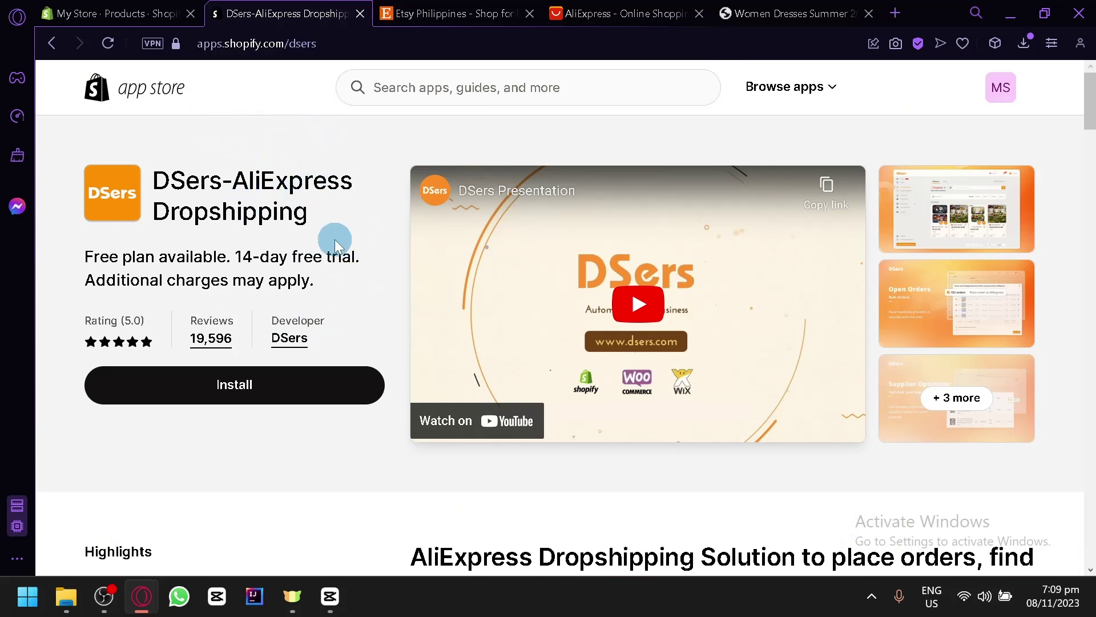
left_click(117, 12)
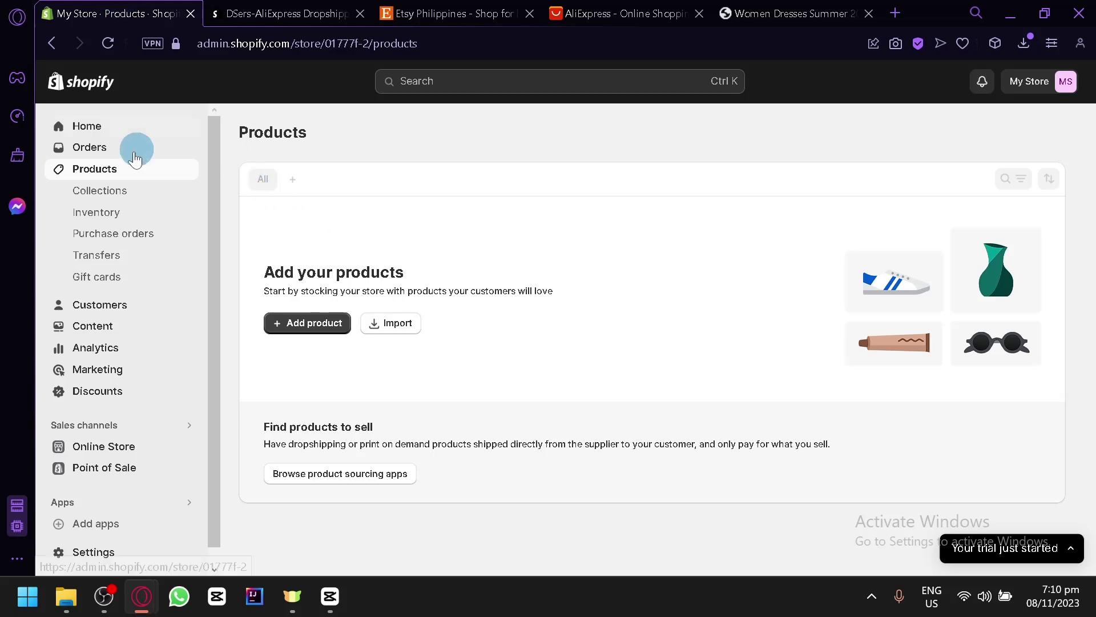
left_click(92, 127)
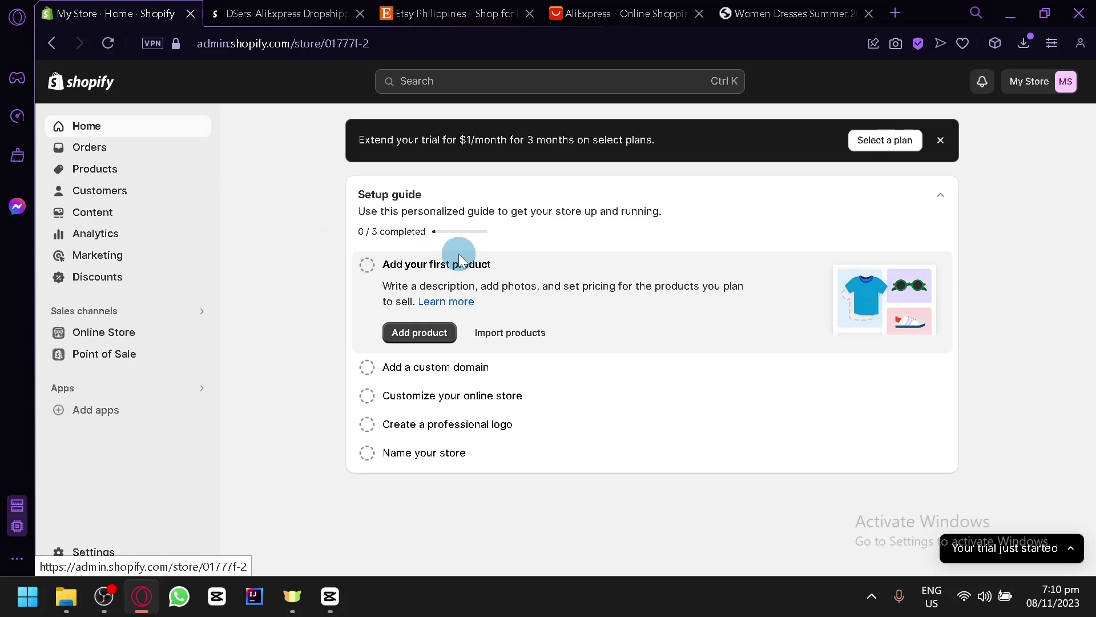
left_click(467, 17)
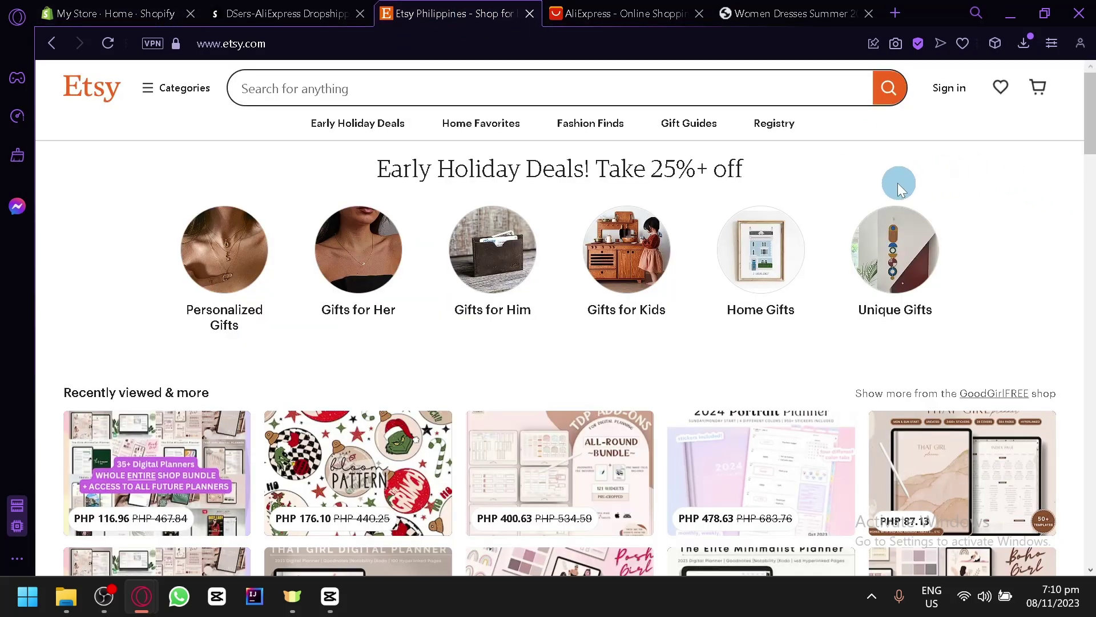
scroll(813, 211, "down", 4)
scroll(806, 206, "up", 4)
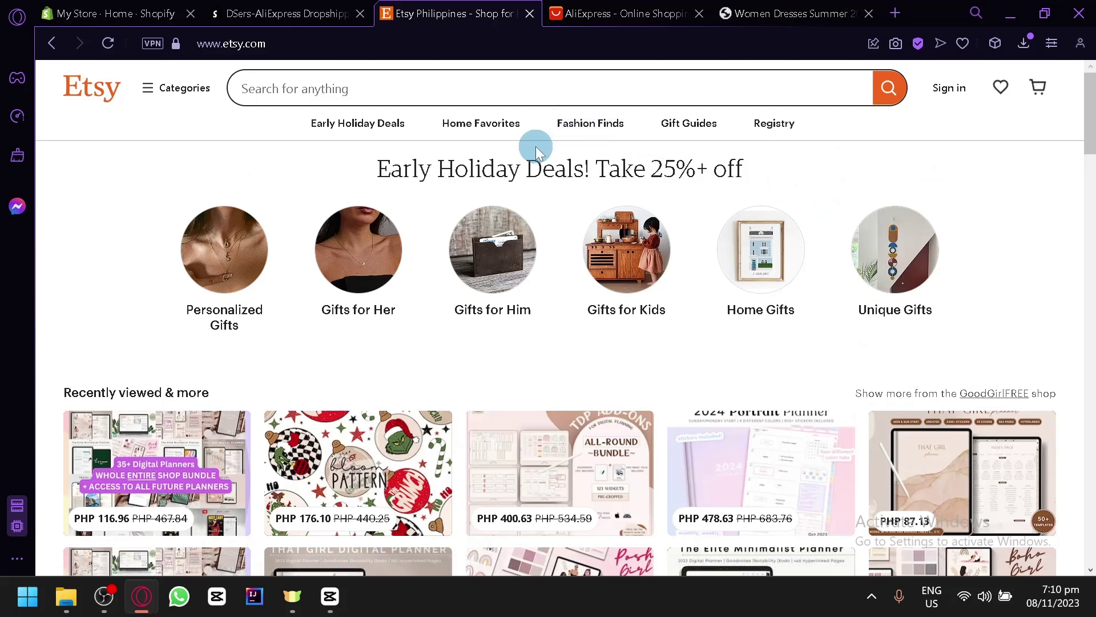
left_click(655, 8)
scroll(421, 196, "down", 8)
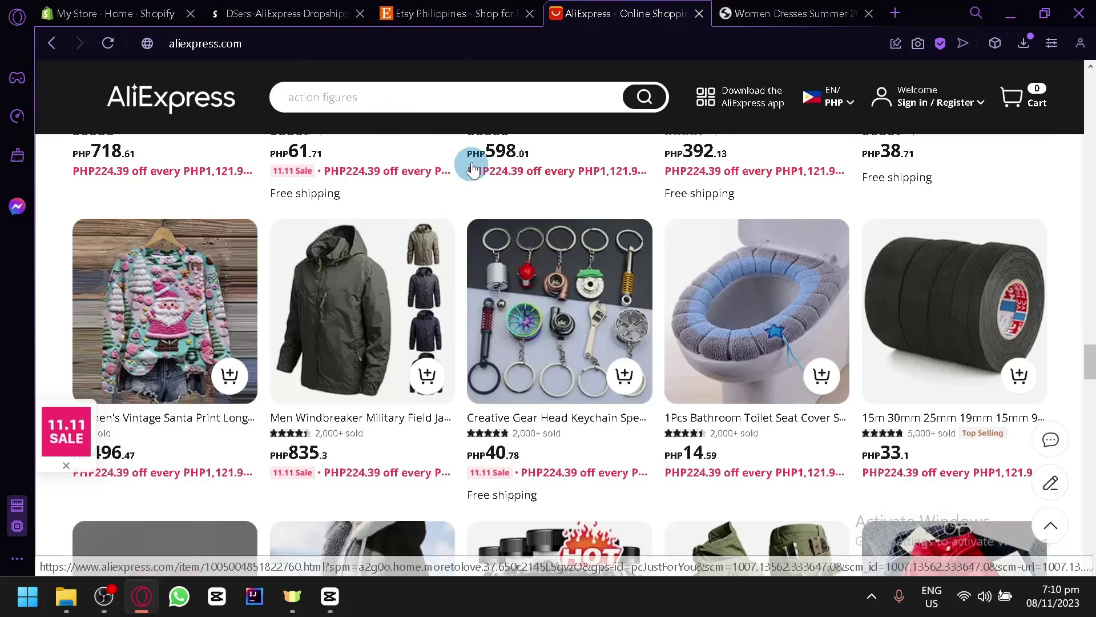
left_click(479, 8)
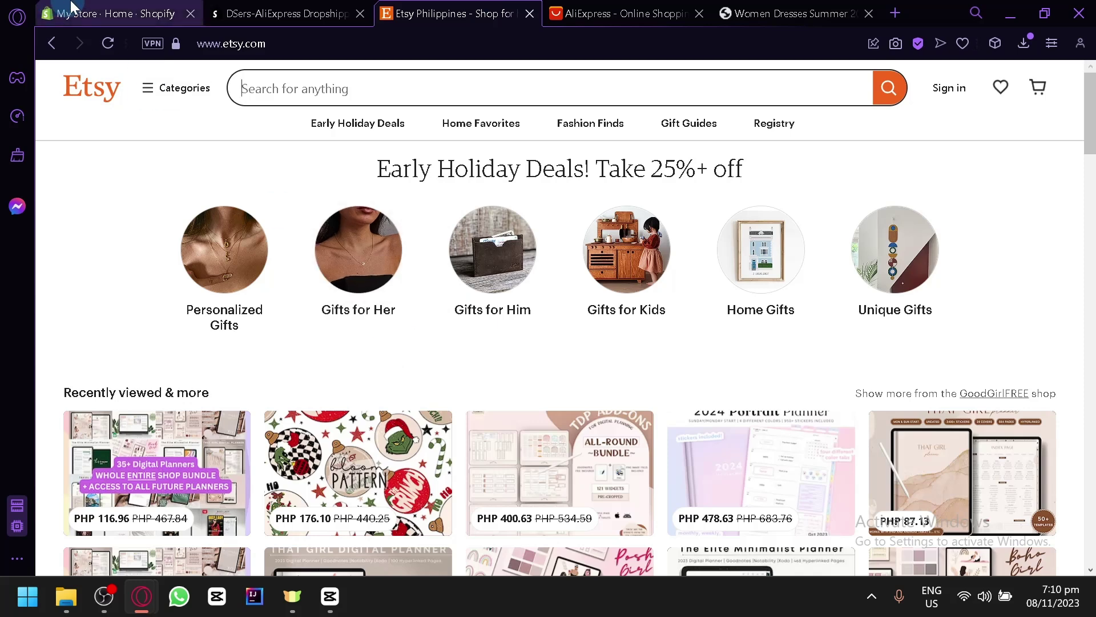
left_click(87, 7)
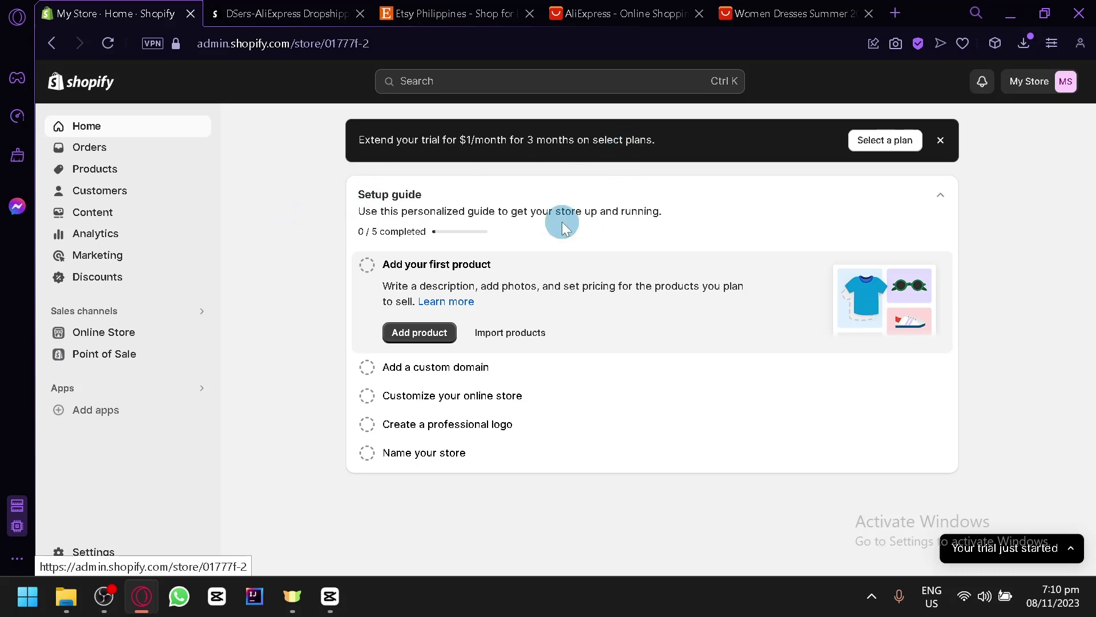
left_click(622, 11)
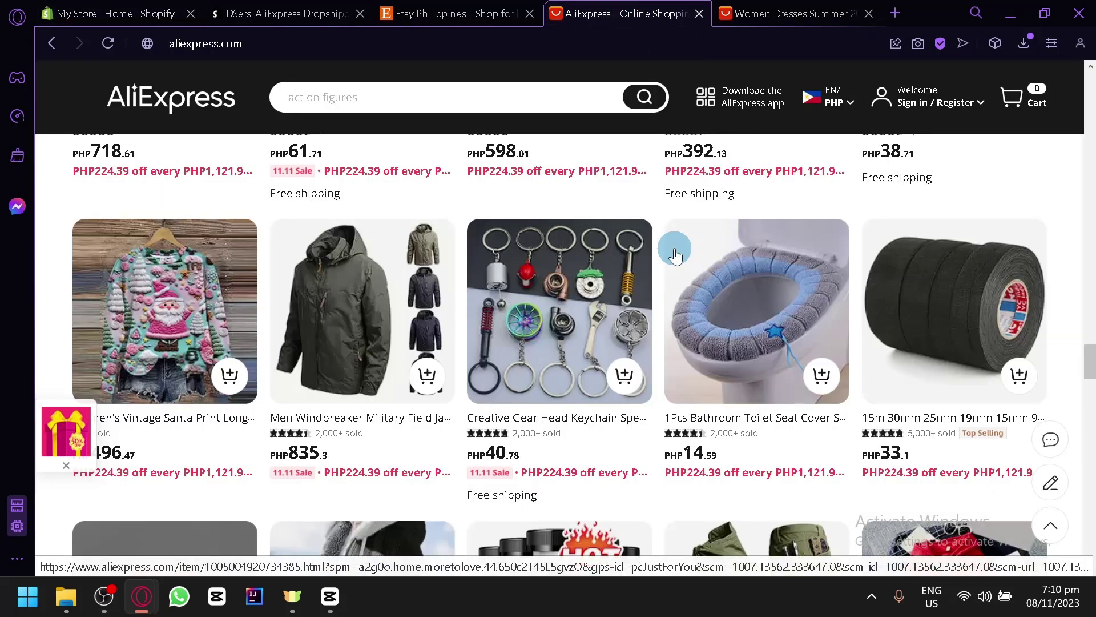
left_click(482, 9)
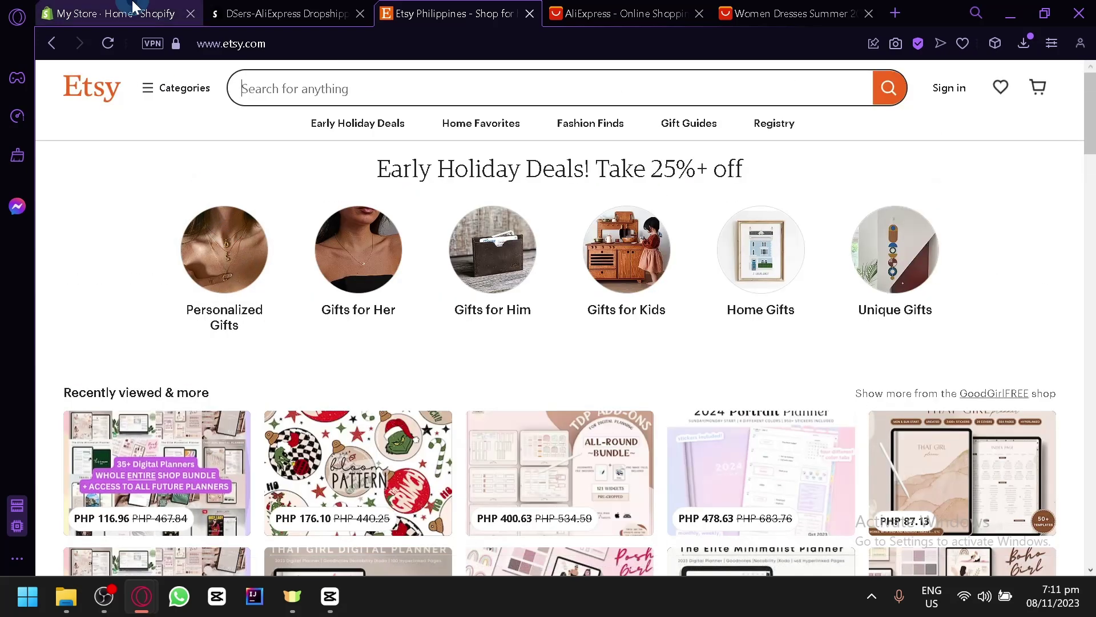
left_click(115, 13)
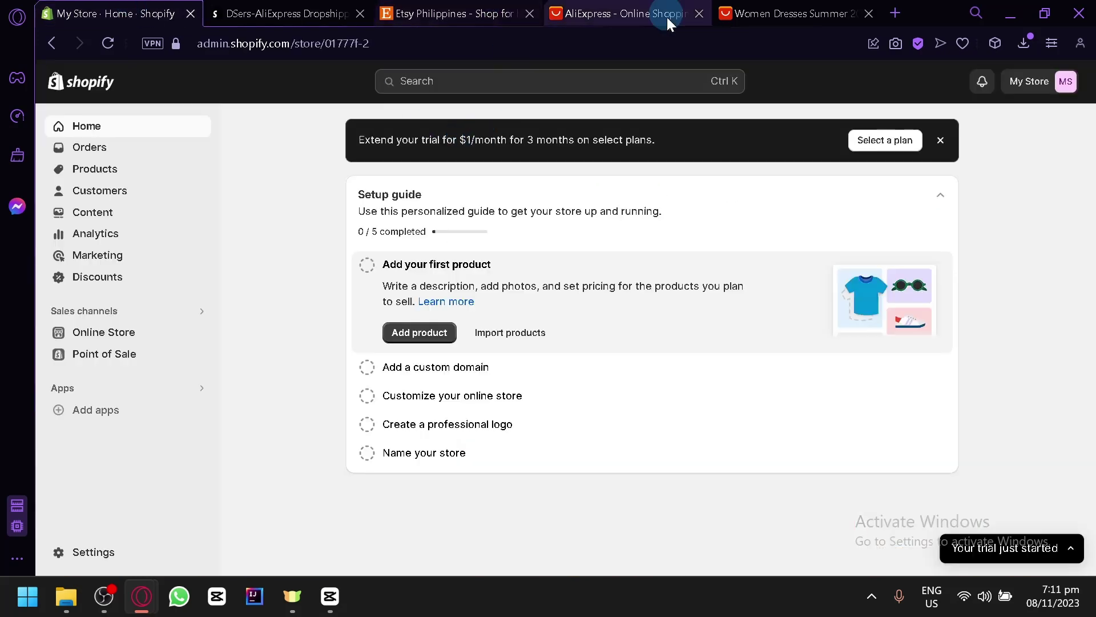